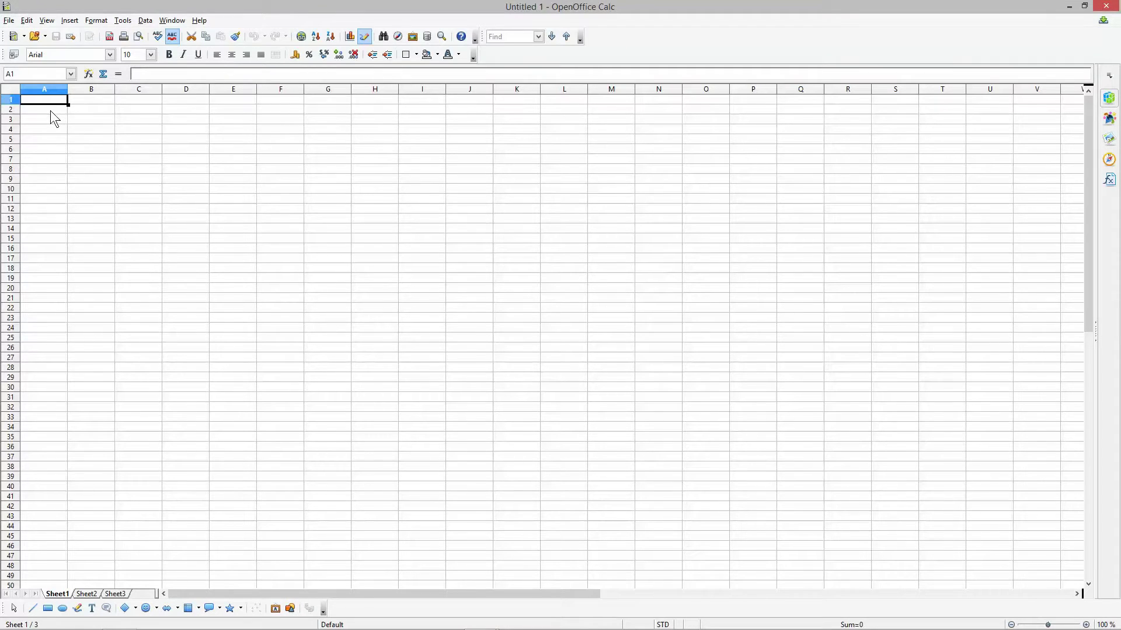
Step: Enter Jan in A2 and autofill the month series down to Dec in A13
left_click(50, 110)
type("Jan")
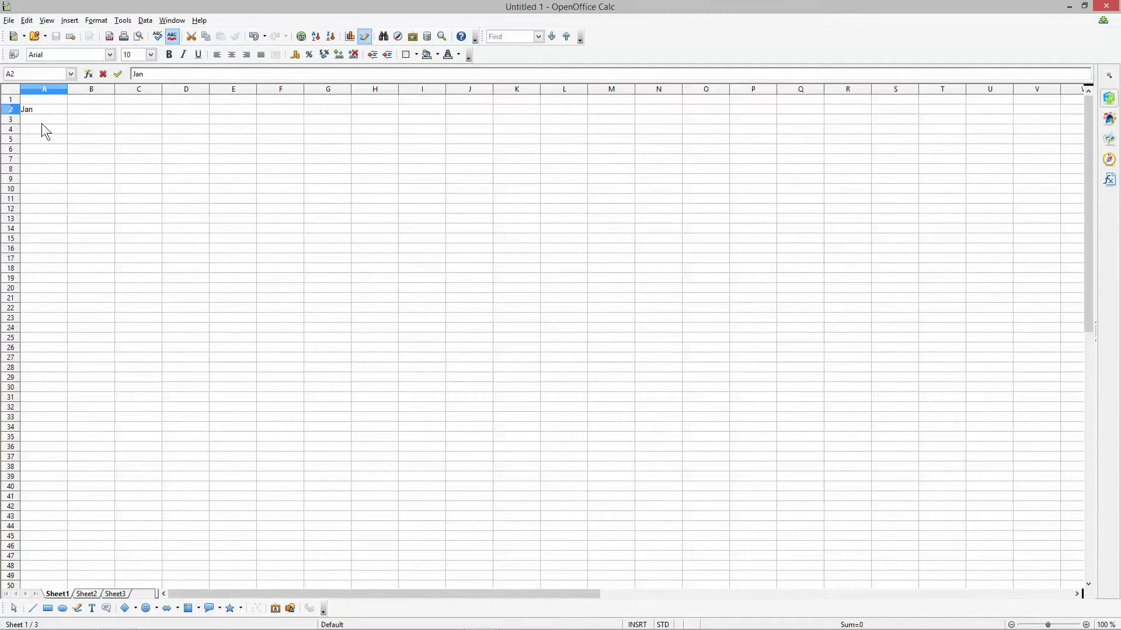
key("Return")
left_click(47, 110)
mouse_move(67, 115)
left_mouse_down()
mouse_move(68, 220)
mouse_move(67, 116)
left_mouse_up()
scroll(63, 137, "up", 5)
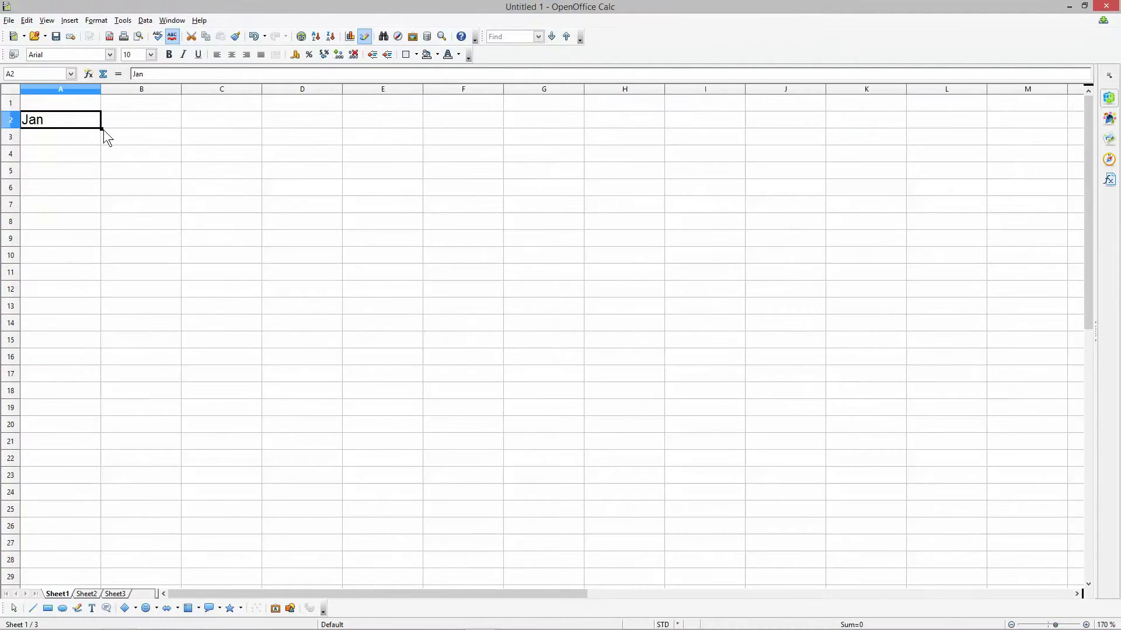
left_click_drag(101, 145, 83, 313)
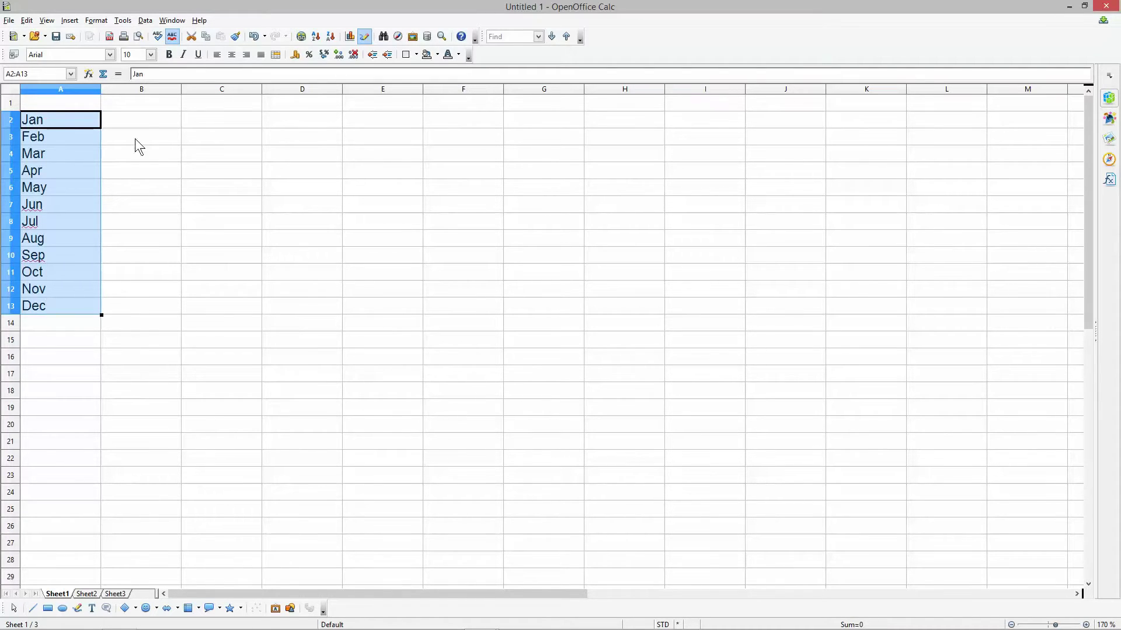
left_click(146, 101)
Step: Widen column B and type the headings Wages, Fuel Cost and Telephone Bill into B1, C1 and D1
left_click_drag(181, 89, 195, 89)
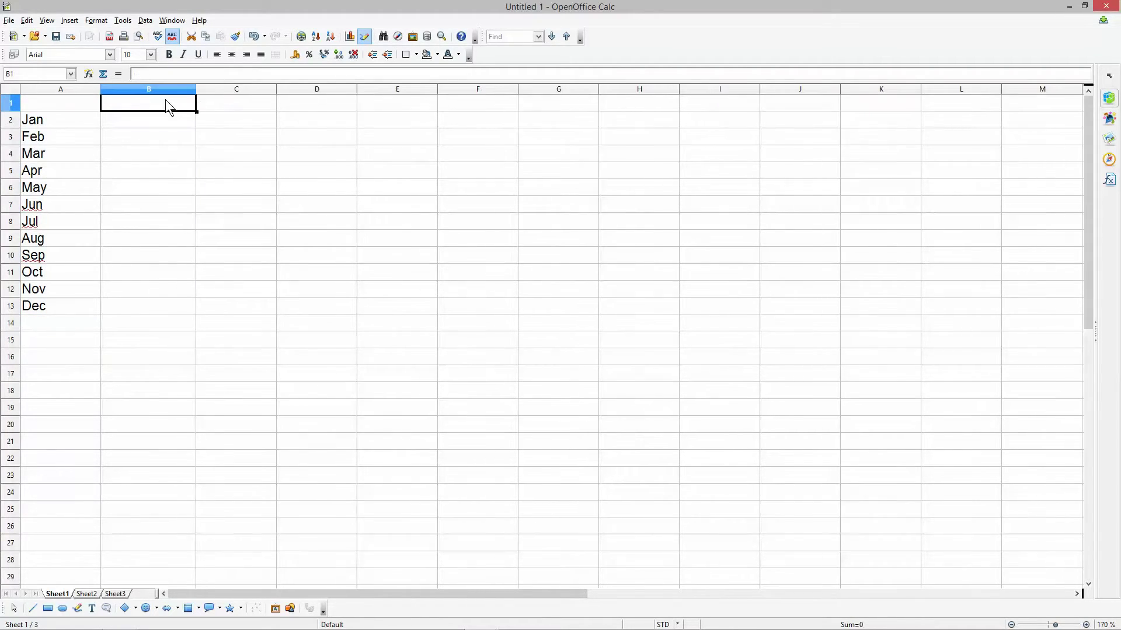
type("Wages")
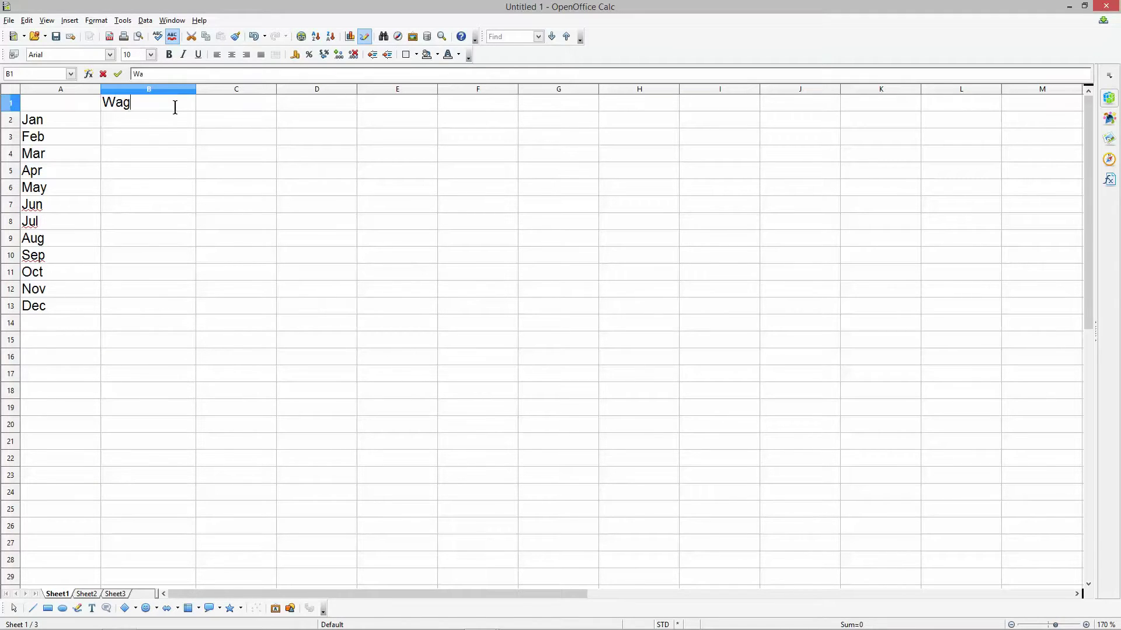
key("Tab")
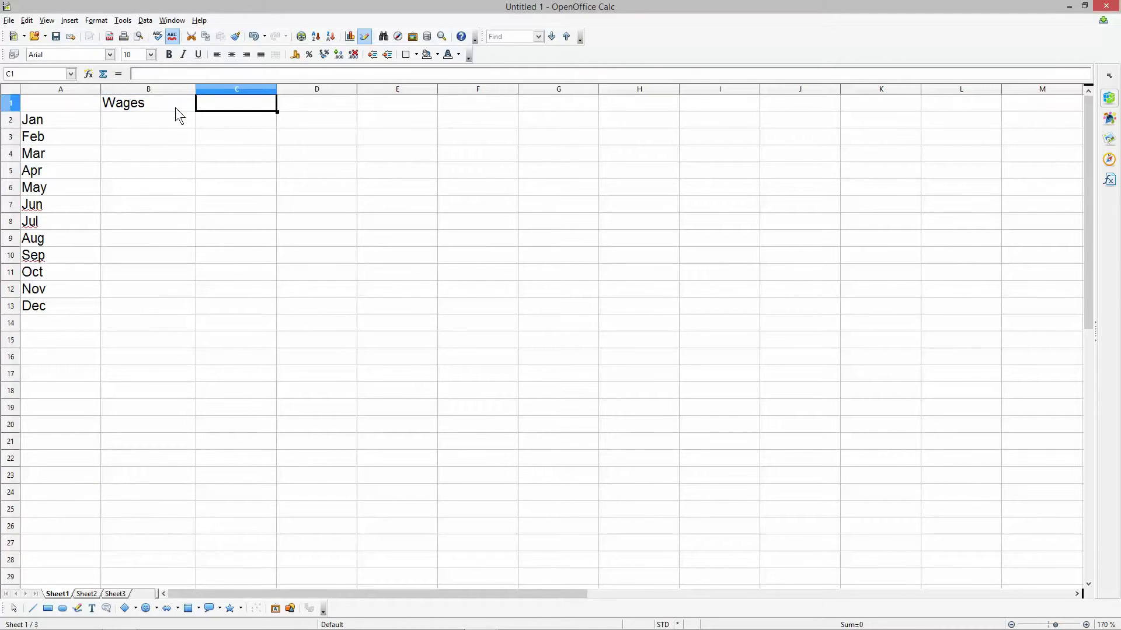
type("Fuel ")
type("Cost")
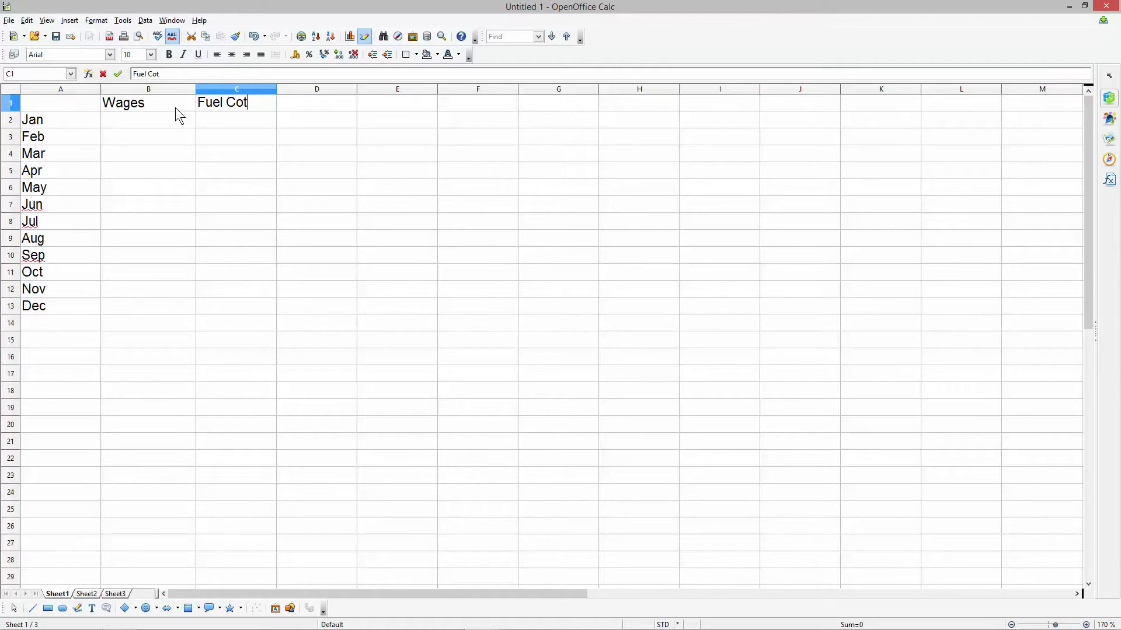
key("Tab")
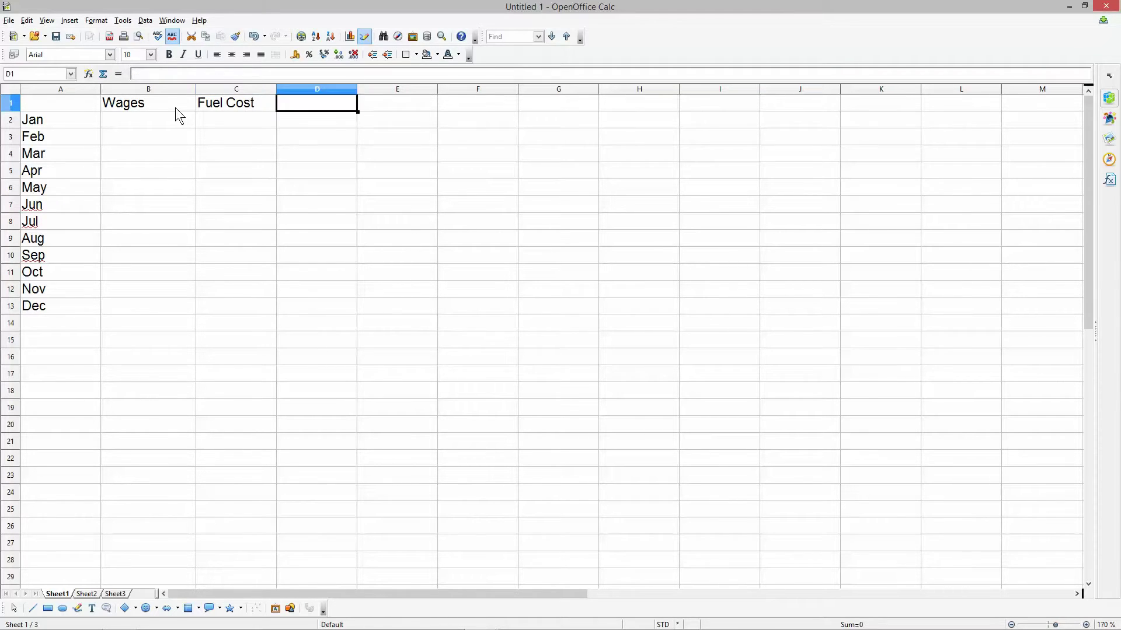
type("Telepgon")
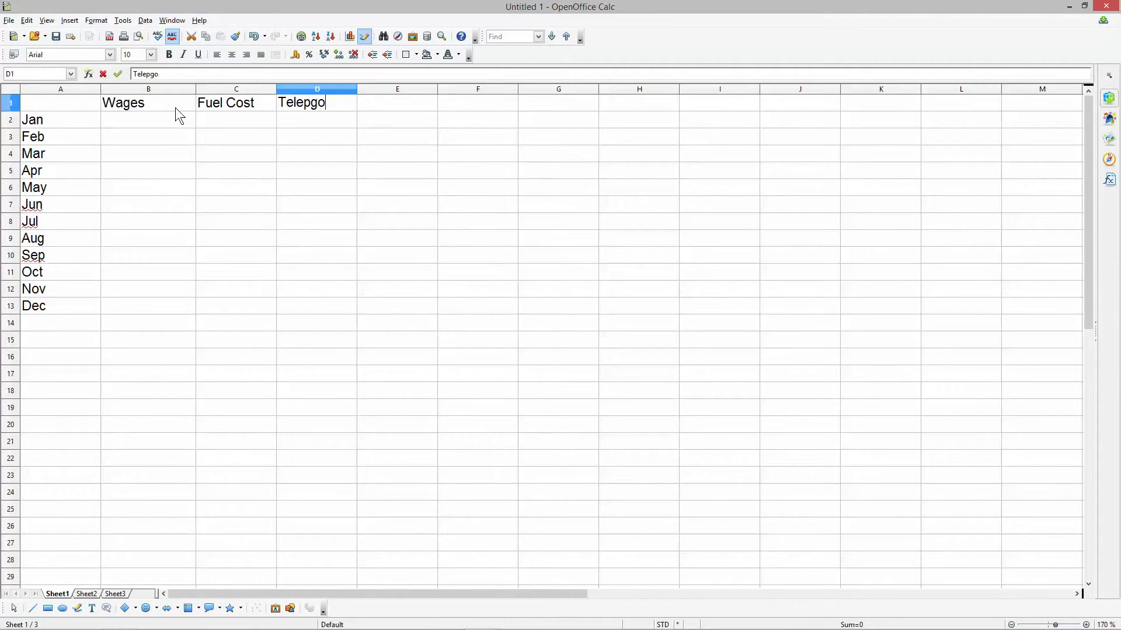
key("BackSpace")
key("BackSpace")
key("BackSpace")
type("hone Bill")
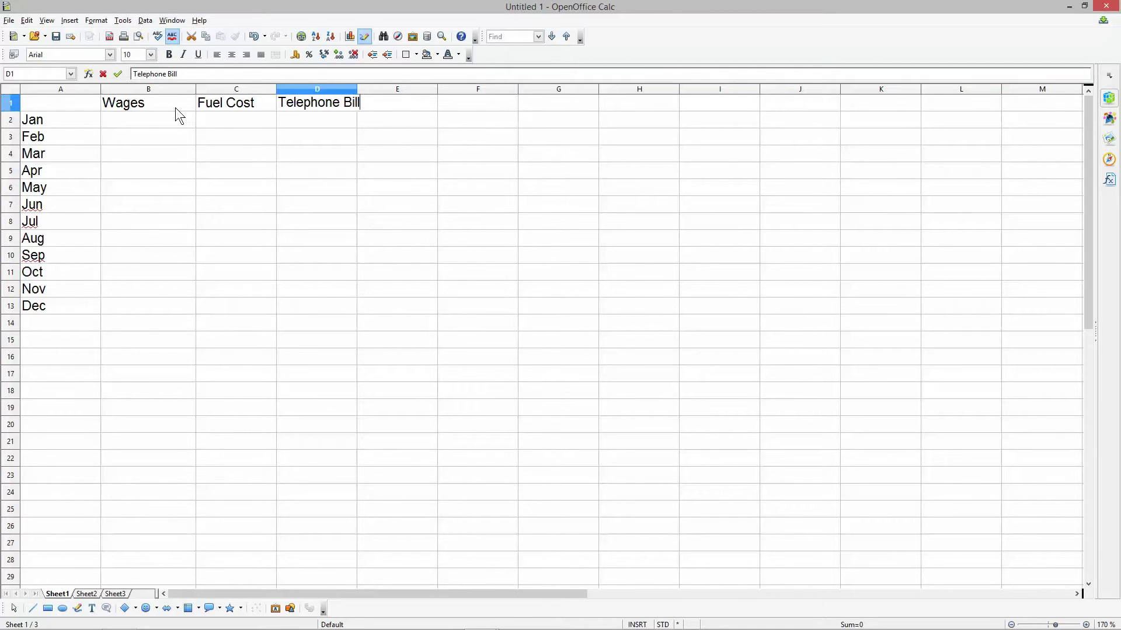
key("Return")
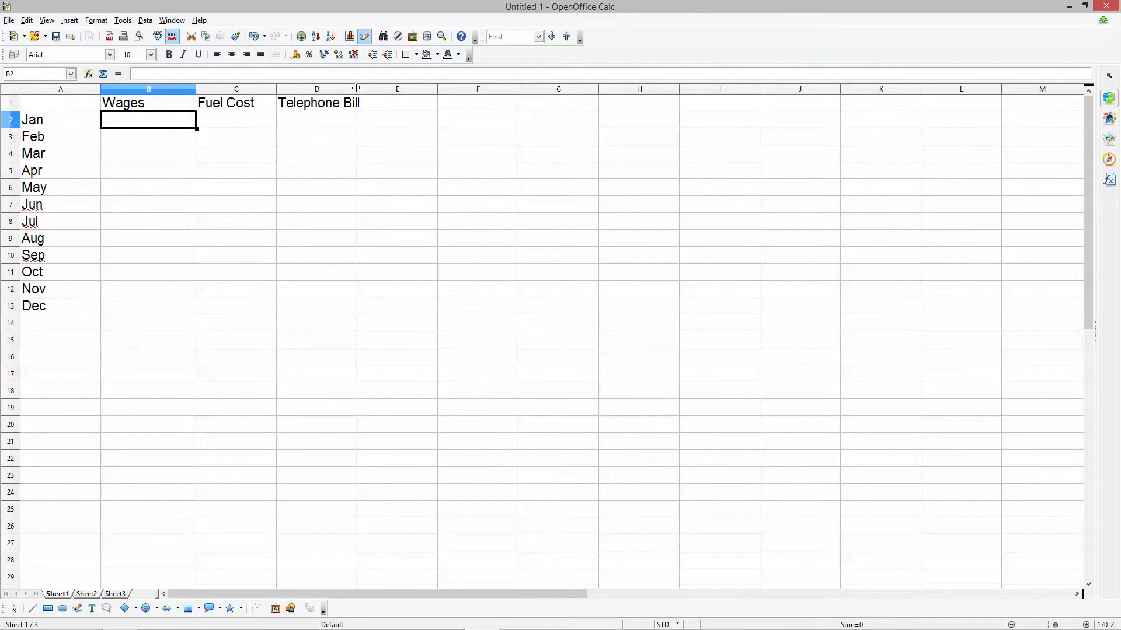
Step: Resize columns B to D so the Wages, Fuel Cost and Telephone Bill headings fit
double_click(357, 88)
left_click_drag(155, 90, 310, 91)
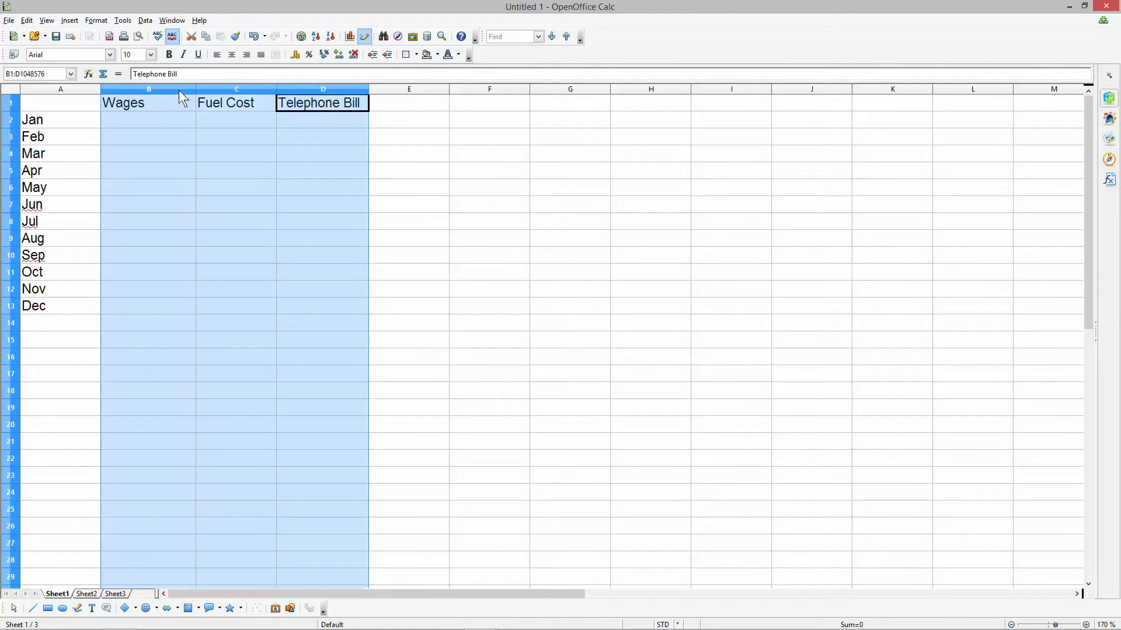
double_click(196, 90)
left_click_drag(155, 89, 161, 89)
left_click(262, 119)
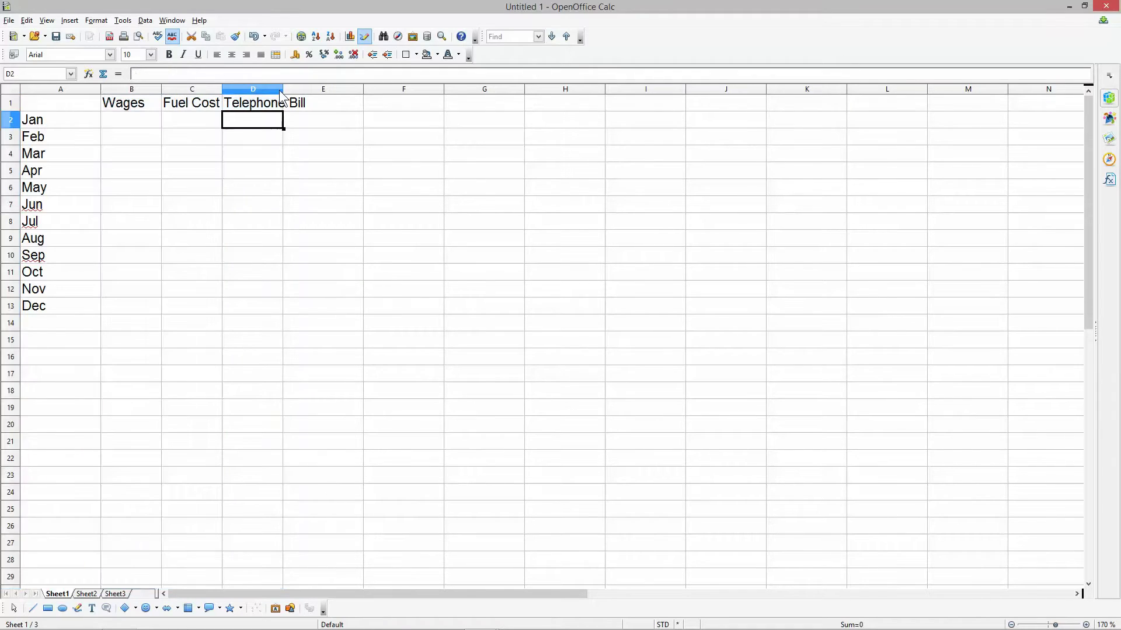
double_click(282, 89)
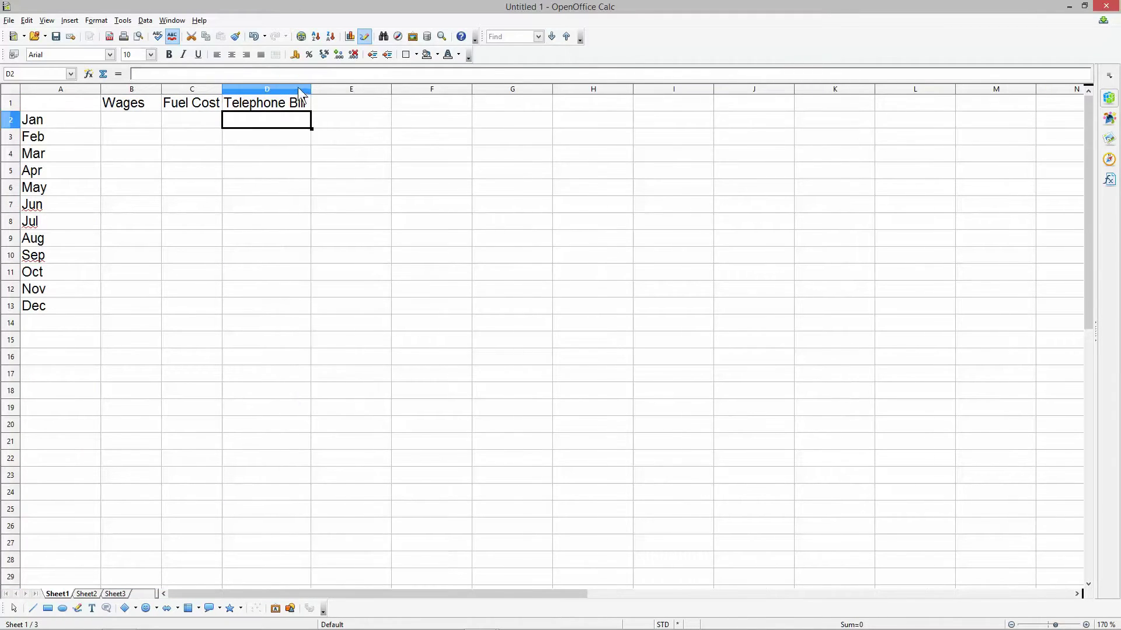
left_click(313, 89)
left_click_drag(311, 88, 320, 88)
left_click_drag(222, 89, 235, 88)
left_click(228, 120)
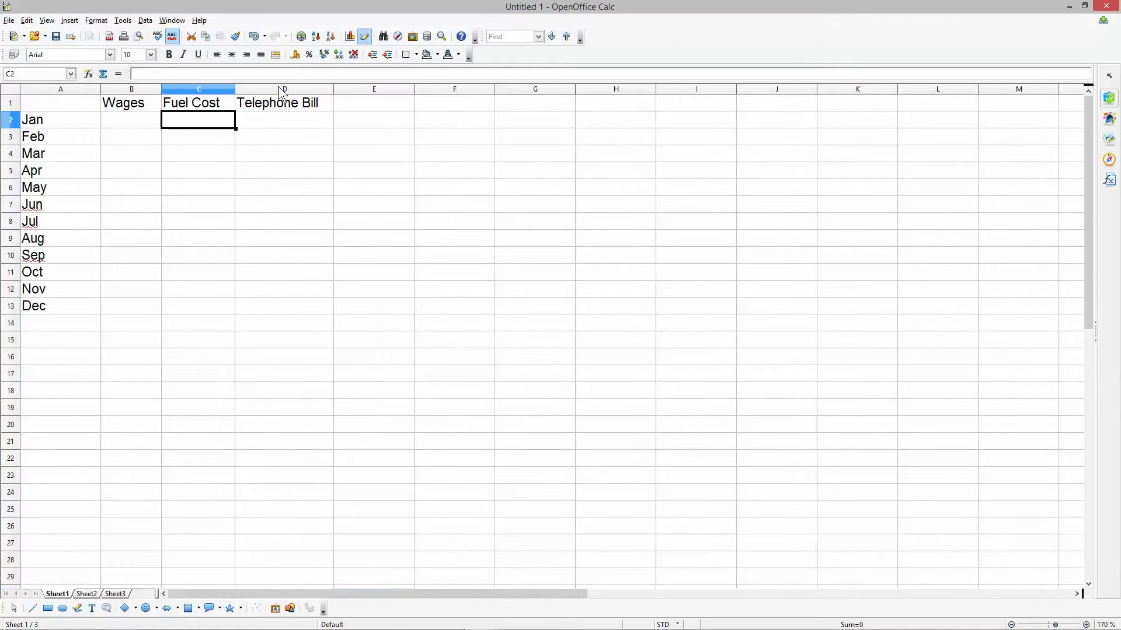
Step: Format columns B to D as pound currency (£ -1,234.00) with two decimals
left_click(282, 89)
left_click(136, 88, "shift")
right_click(137, 87)
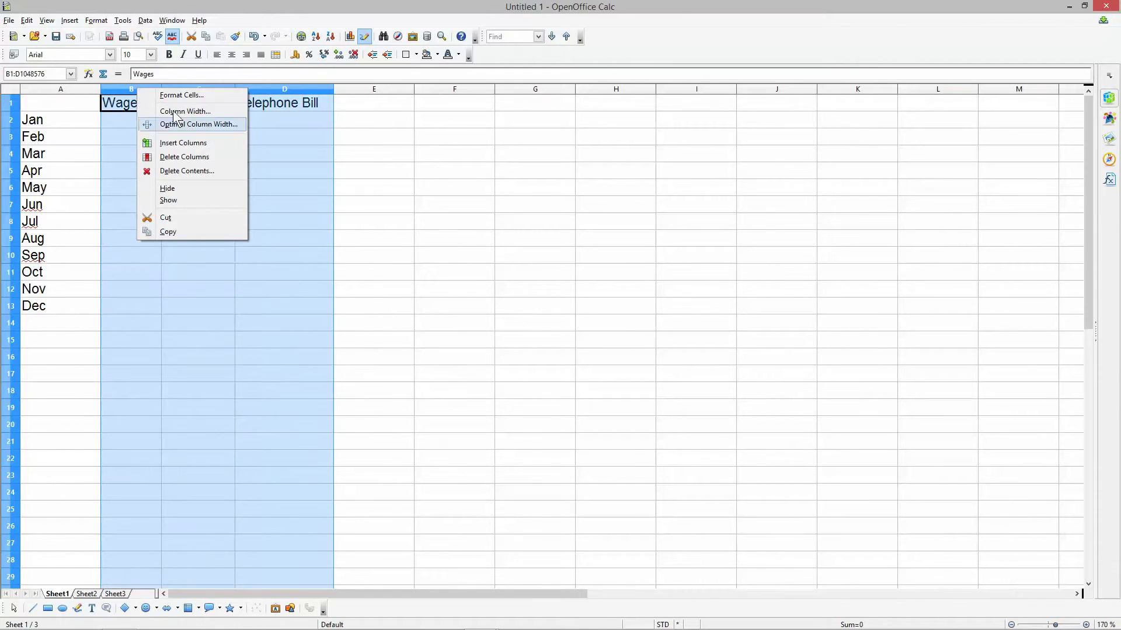
left_click(182, 95)
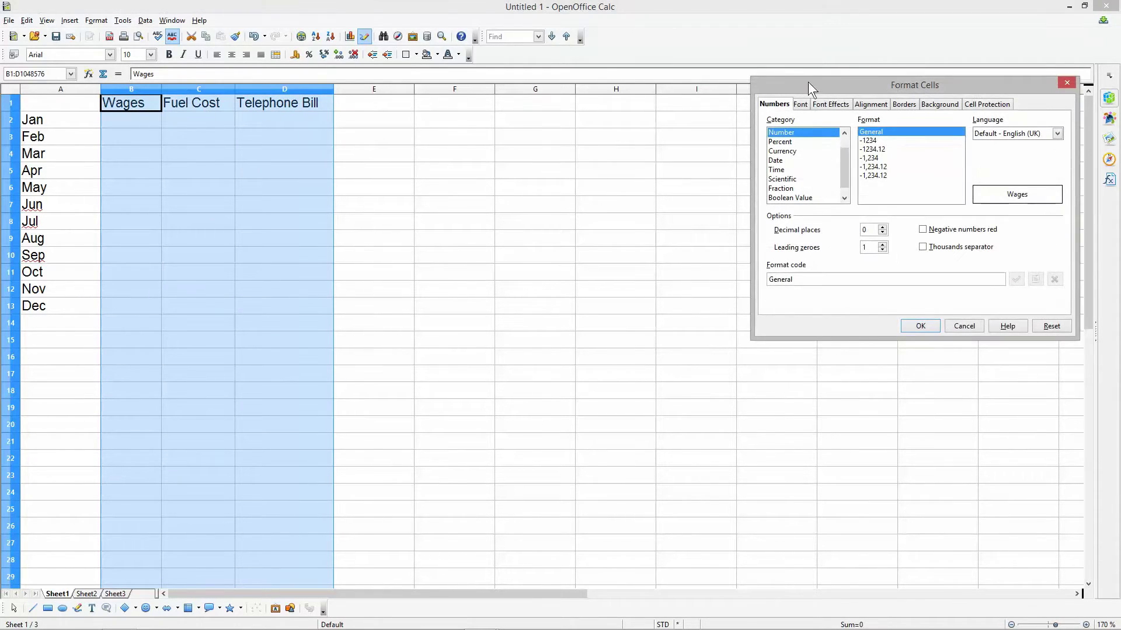
left_click_drag(811, 89, 407, 129)
left_click(380, 190)
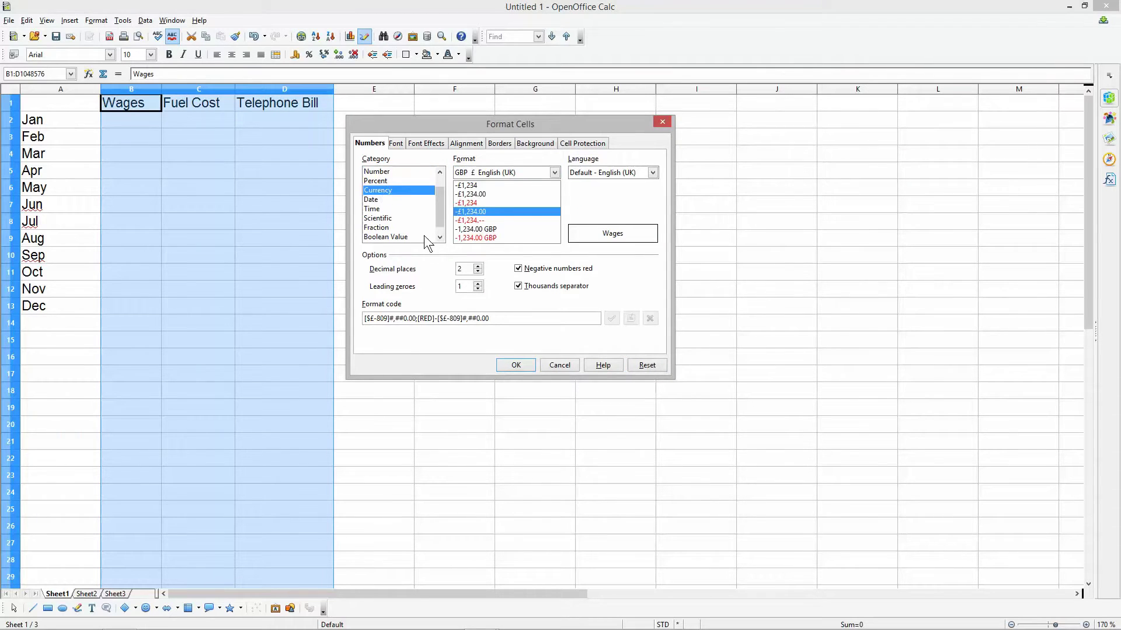
left_click(512, 366)
left_click(275, 292)
left_click(133, 124)
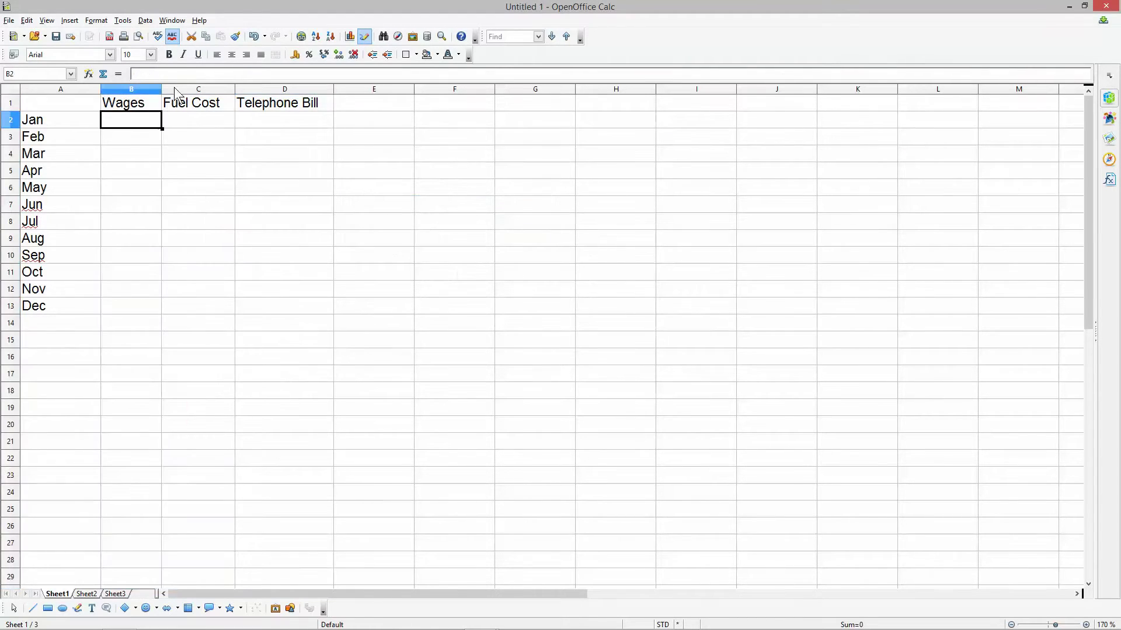
Step: Widen column B and enter the Jan to Apr wages: 1200, 1400, 1600, 1,200
left_click_drag(162, 84, 182, 85)
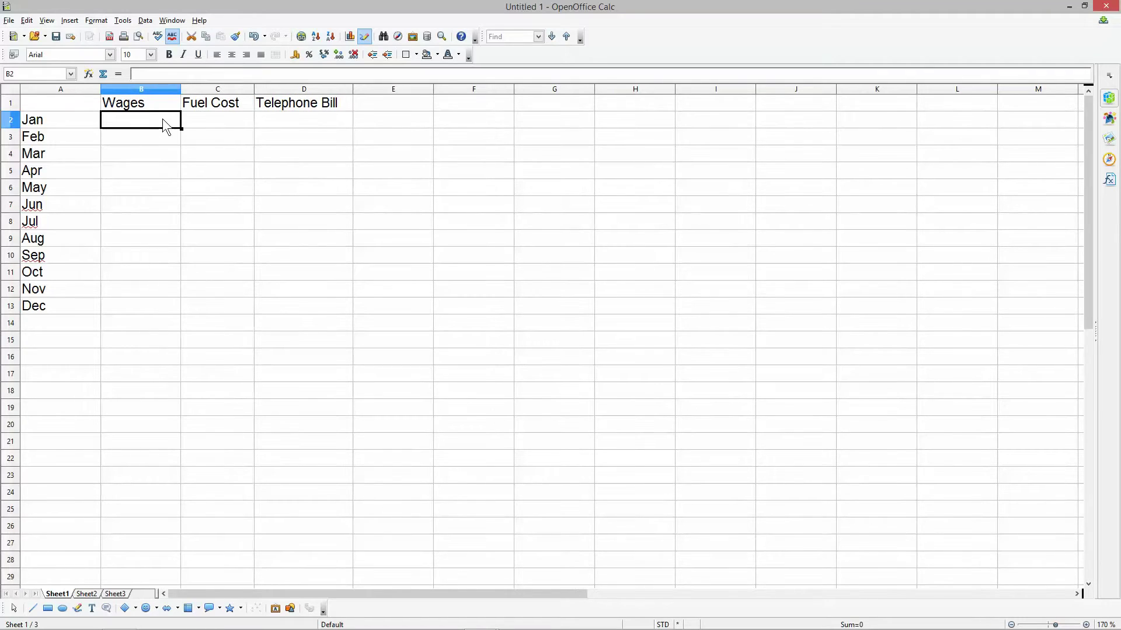
type("1200")
left_click(157, 142)
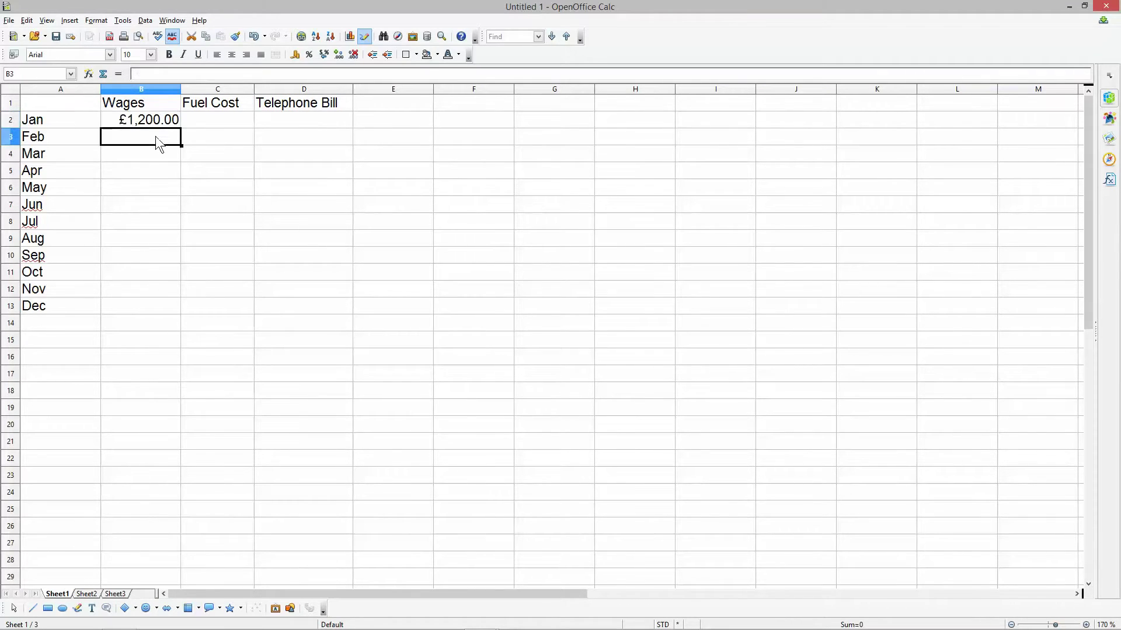
type("1400")
left_click(165, 151)
type("1600")
left_click(163, 173)
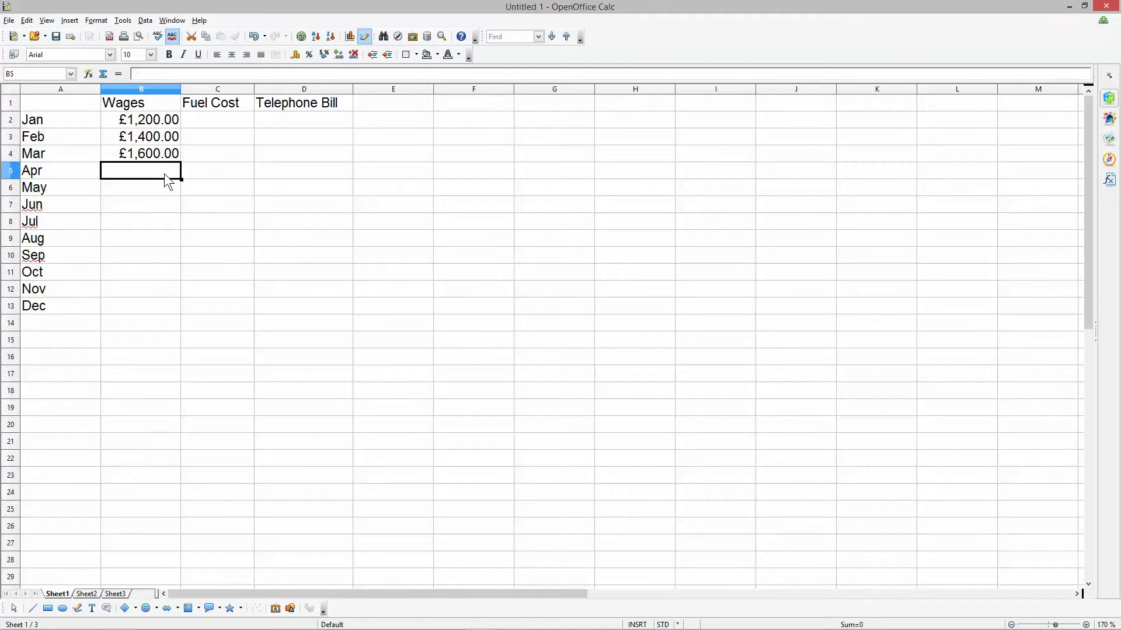
type("1,200")
left_click(166, 184)
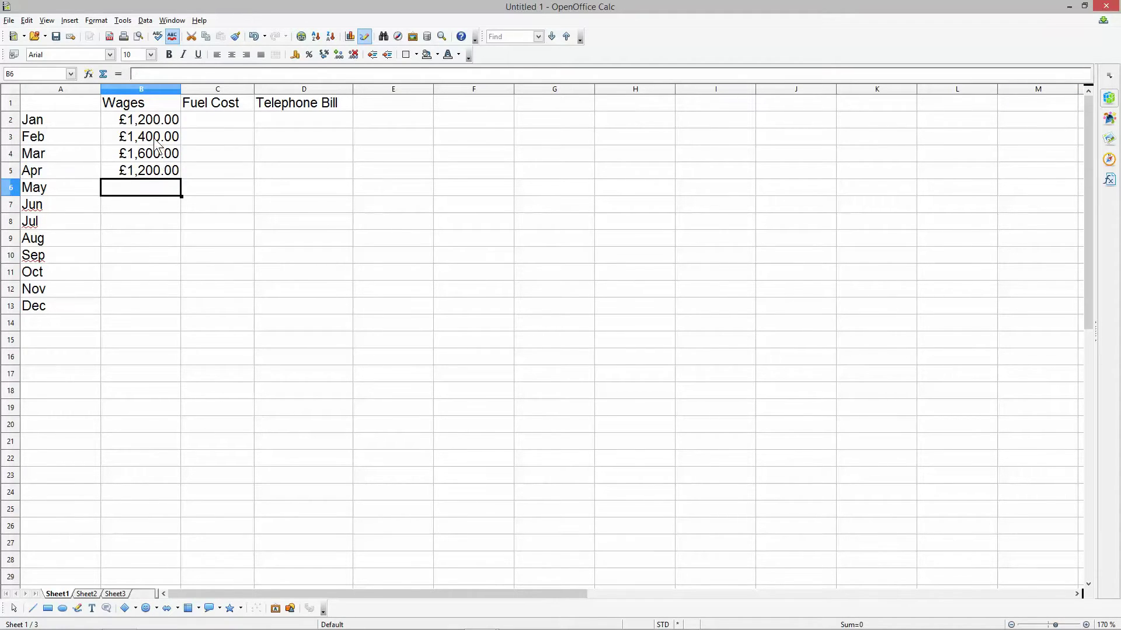
Step: Enter the May to Aug wages: 1500, 1250, 1400, 1600
type("1500")
left_click(169, 204)
type("1250")
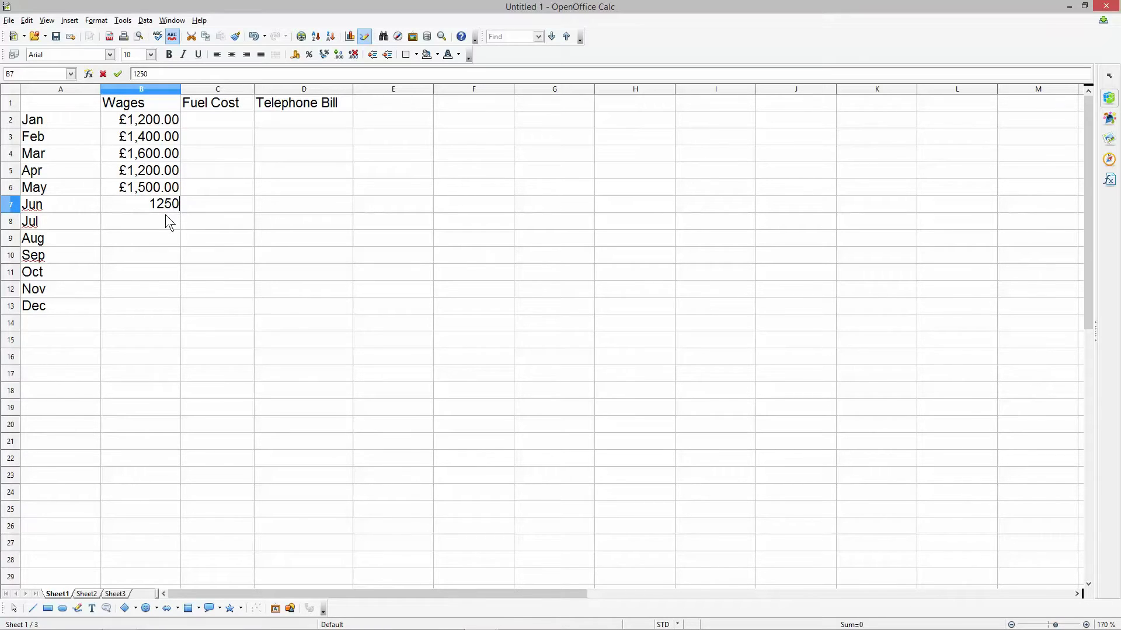
left_click(165, 223)
type("1400")
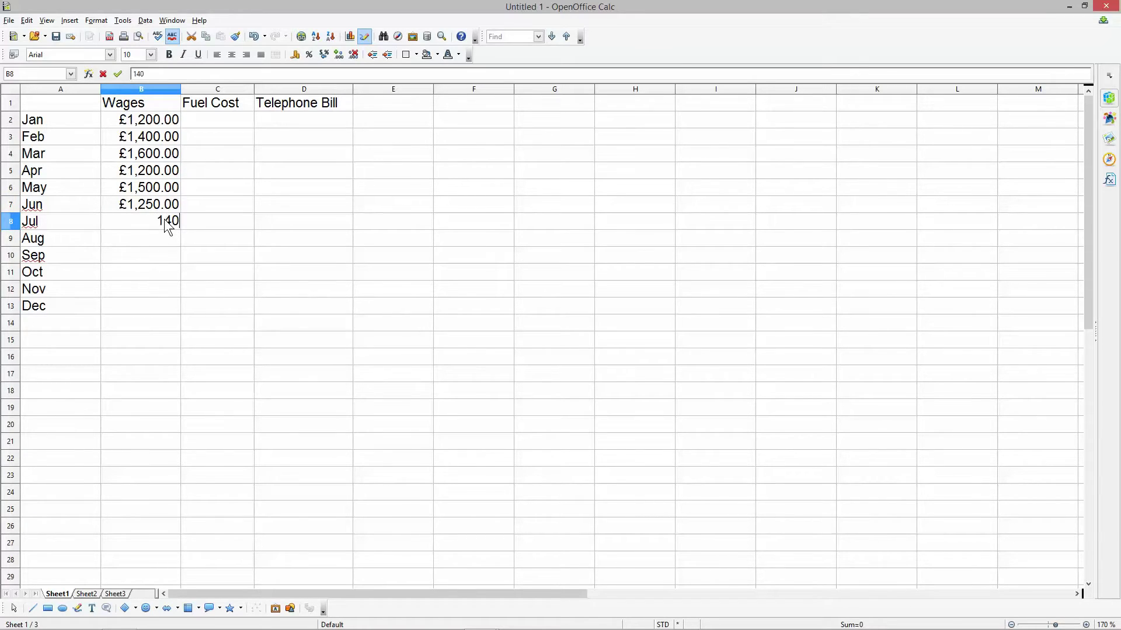
left_click(165, 243)
type("1600")
left_click(163, 251)
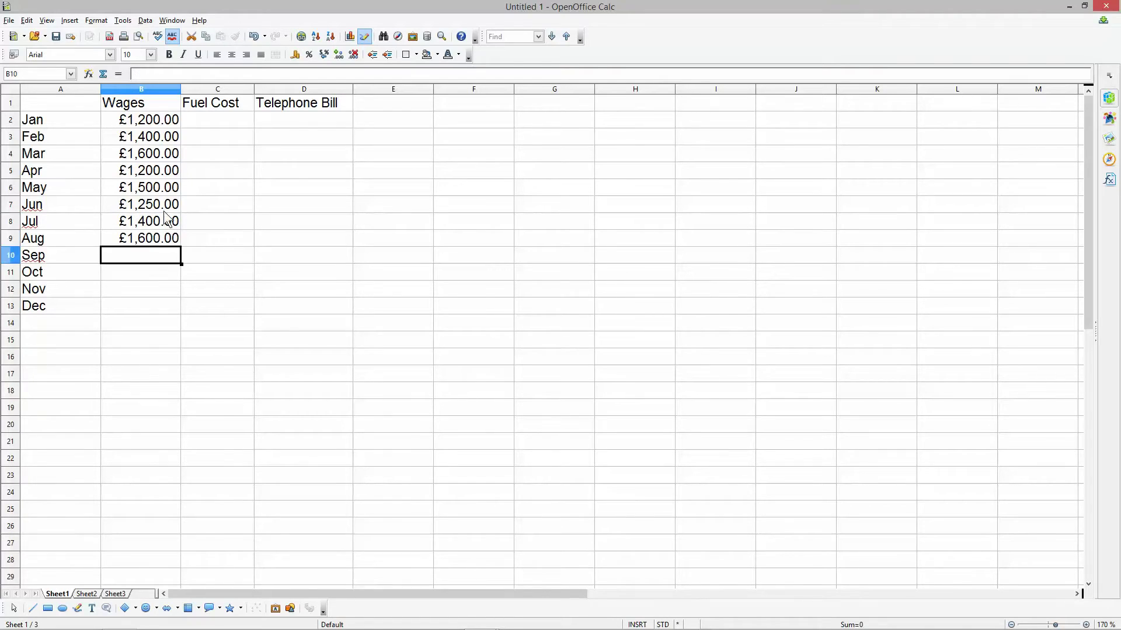
Step: Copy the Apr–Jun wages into Sep–Nov and enter 2000 as the Dec wage
left_click_drag(167, 172, 165, 210)
key("ctrl+c")
left_click(150, 256)
key("ctrl+v")
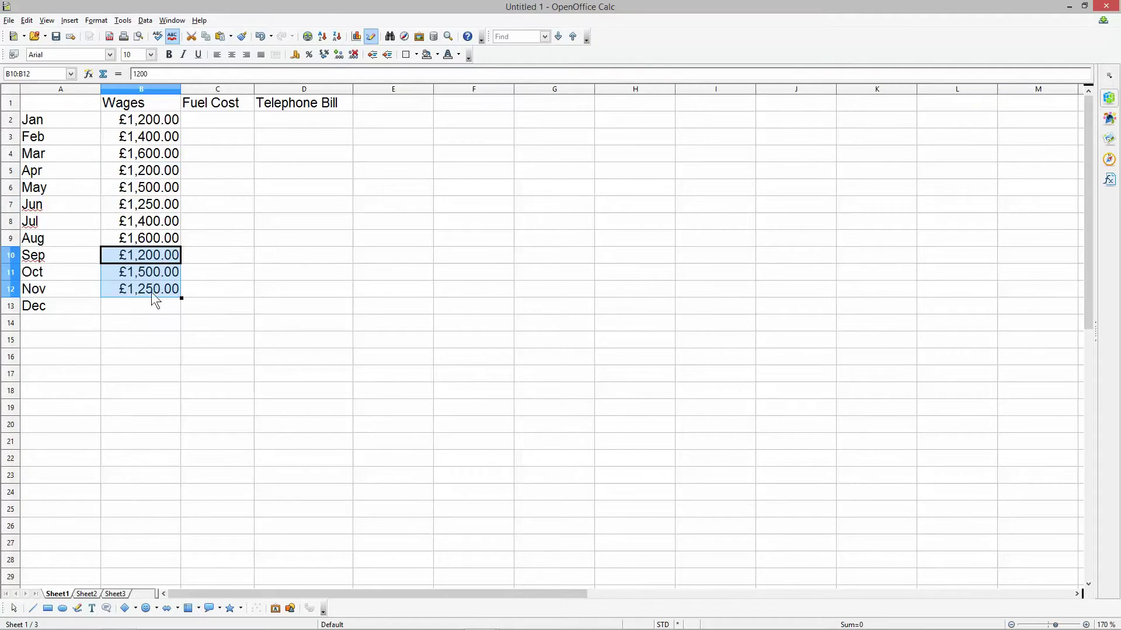
left_click(154, 306)
type("2000")
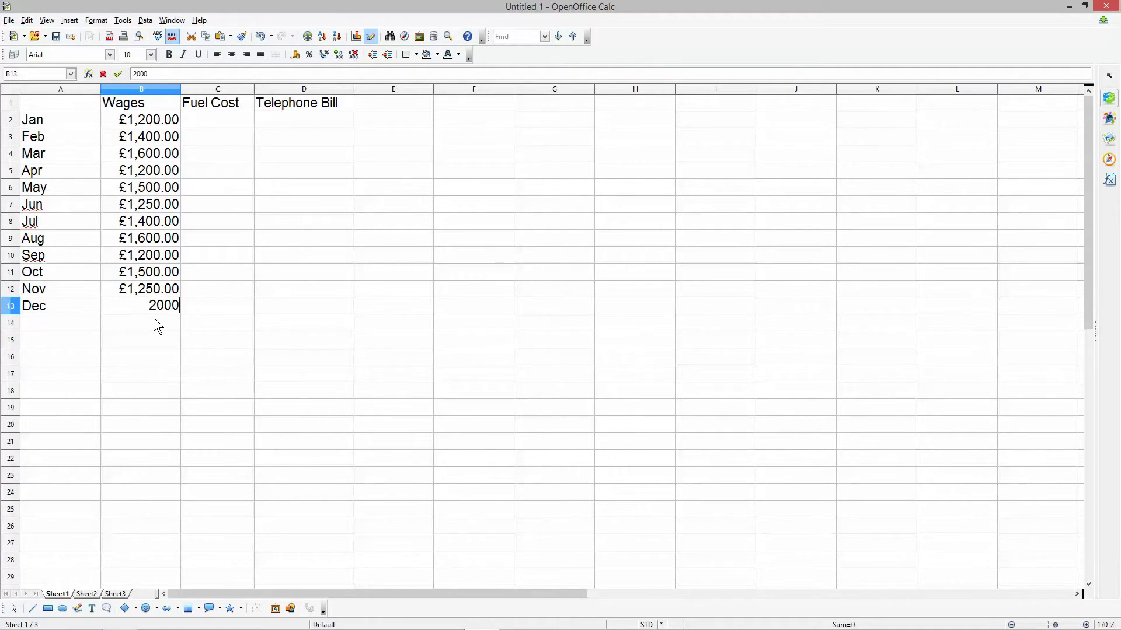
key("Return")
left_click(212, 120)
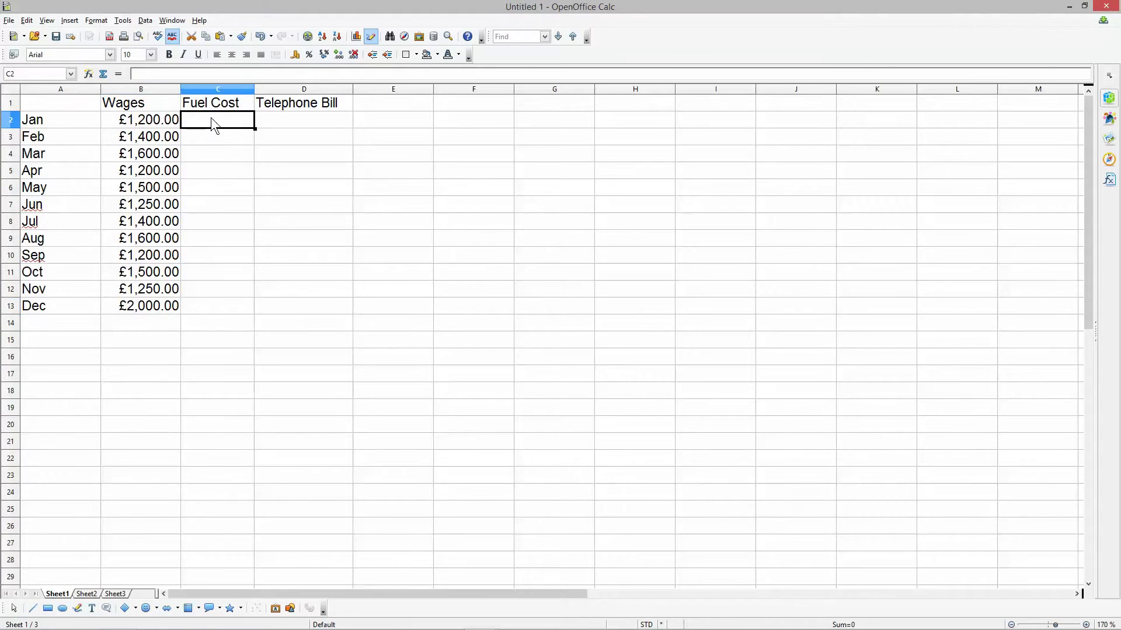
Step: Enter the Jan to Jun fuel costs: 55, 45, 65, 45, 65, 45
type("55")
key("Return")
type("45")
key("Return")
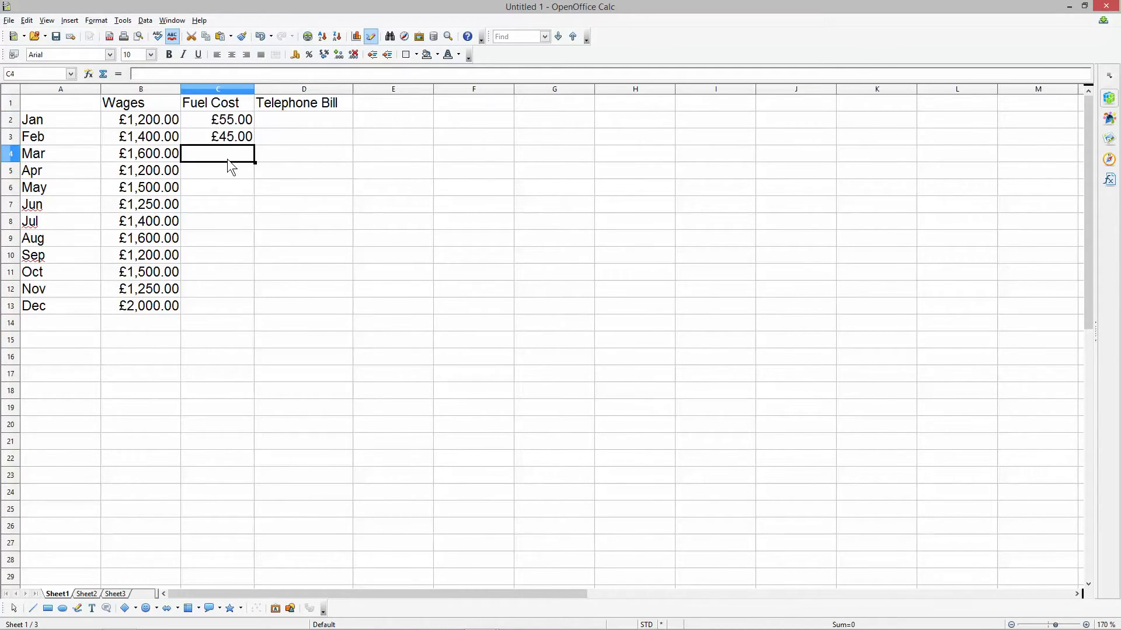
type("65")
key("Return")
type("45")
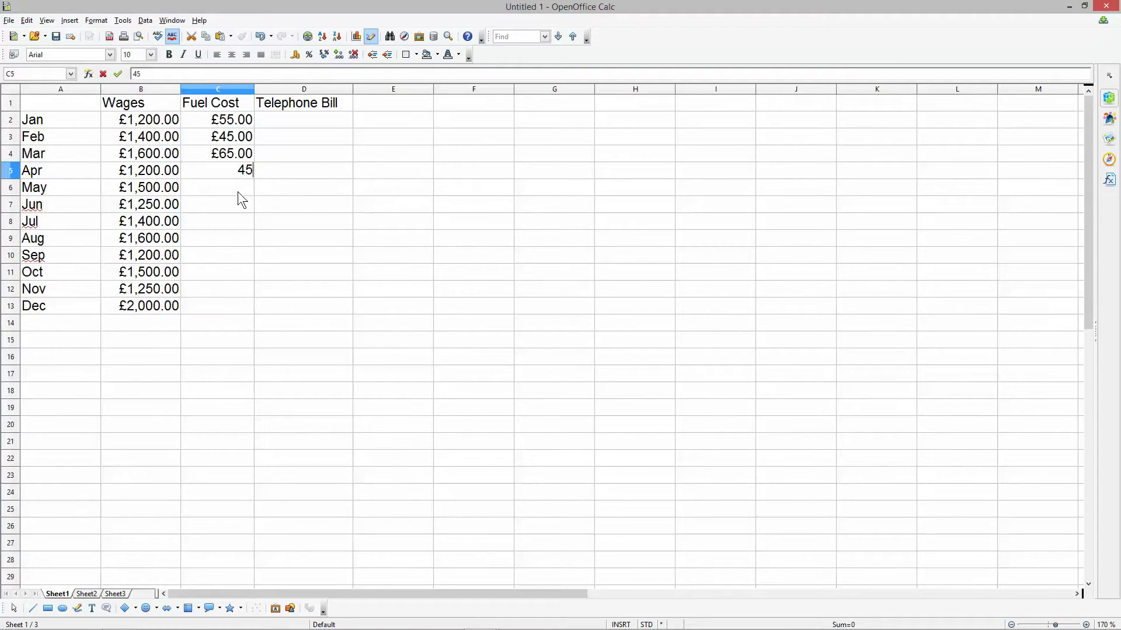
key("Return")
type("65")
key("Return")
type("45")
key("Return")
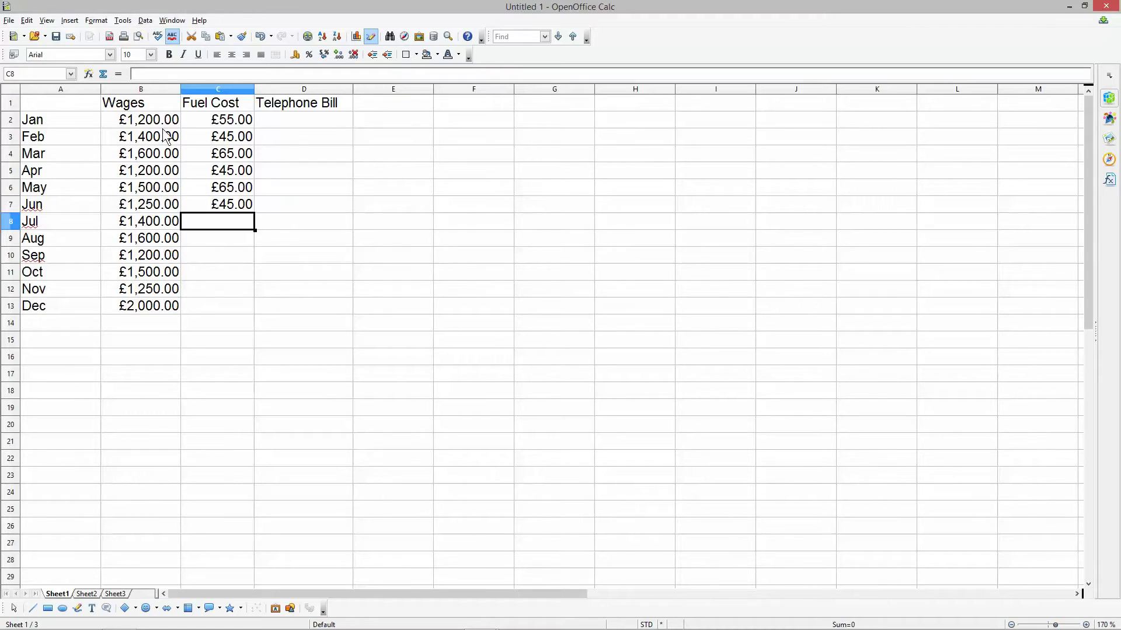
Step: Enter the Jul to Oct fuel costs: 54, 34, 67, 64
left_click_drag(166, 123, 175, 295)
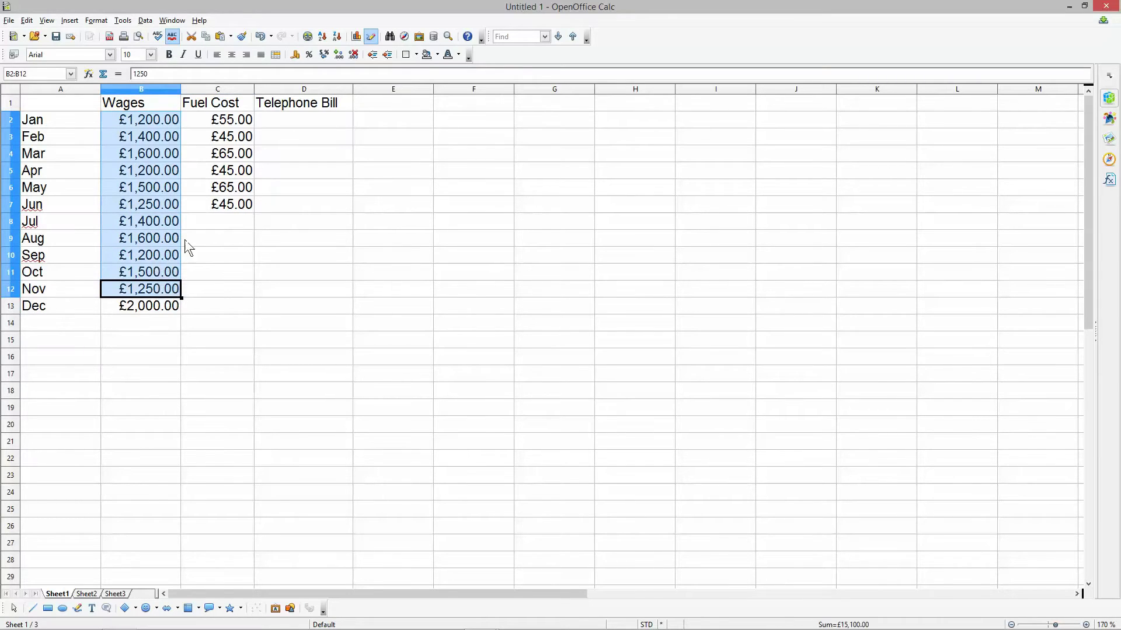
left_click(212, 220)
type("54")
left_click(222, 234)
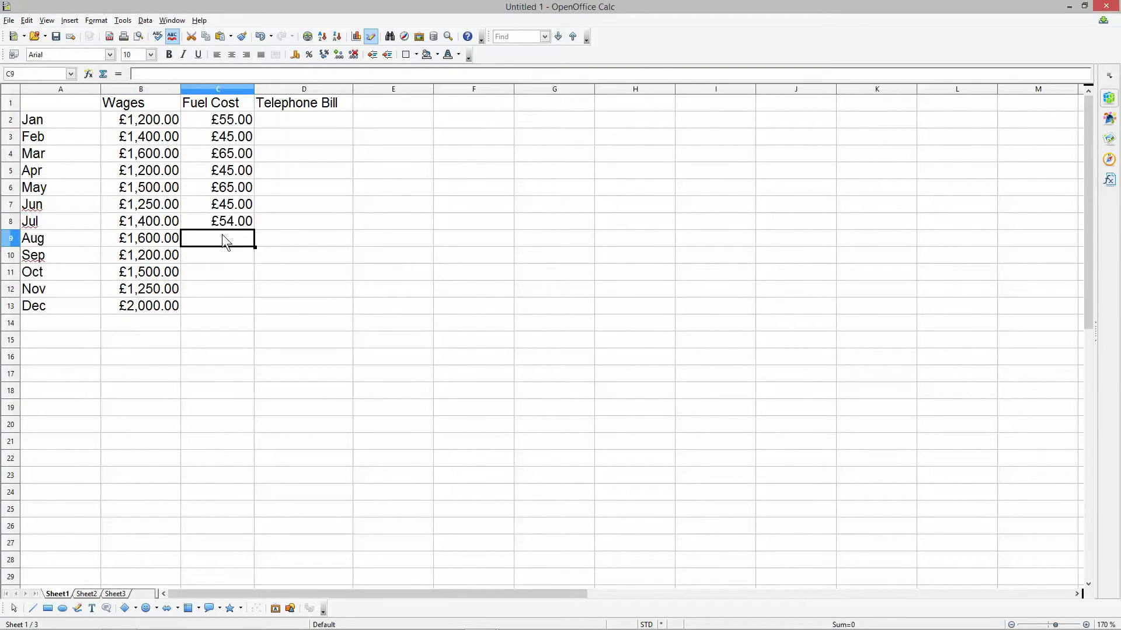
type("34")
left_click(236, 251)
type("67")
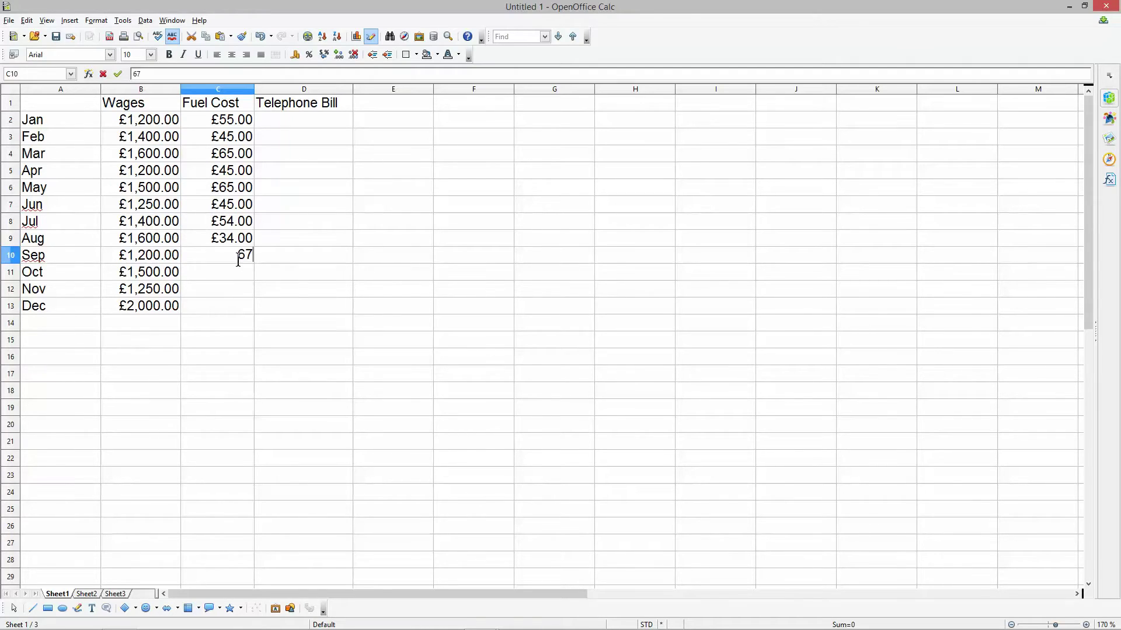
left_click(240, 267)
type("64")
left_click(232, 284)
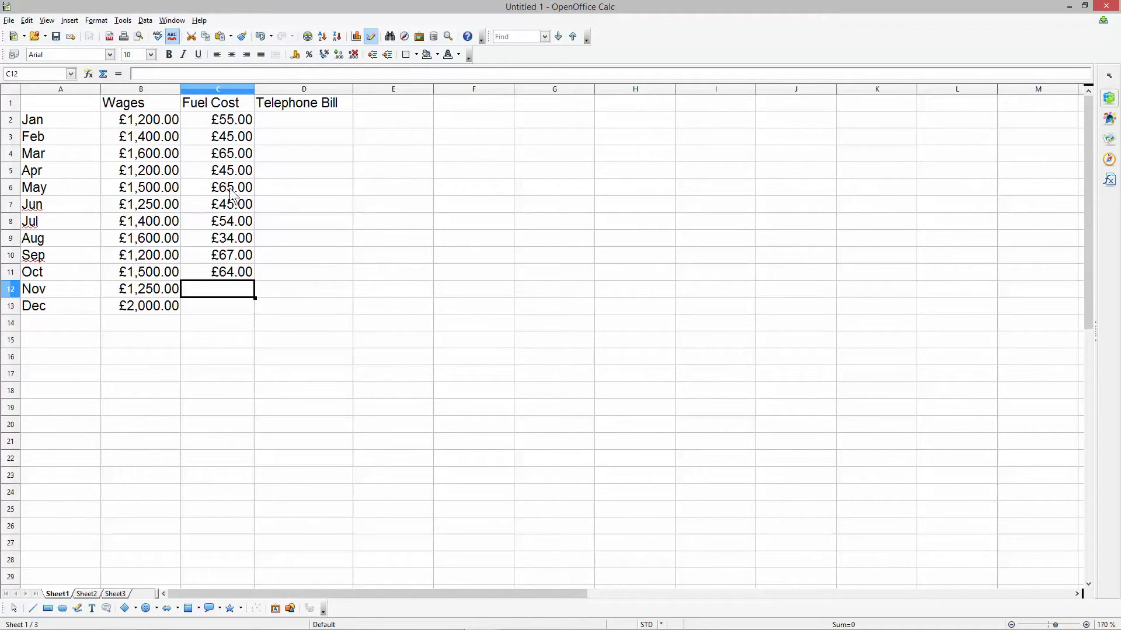
Step: Copy the May–Jul fuel costs into Nov onwards and delete the extra value below Dec
left_click_drag(233, 187, 234, 227)
key("ctrl+c")
left_click(224, 288)
key("ctrl+v")
left_click(220, 322)
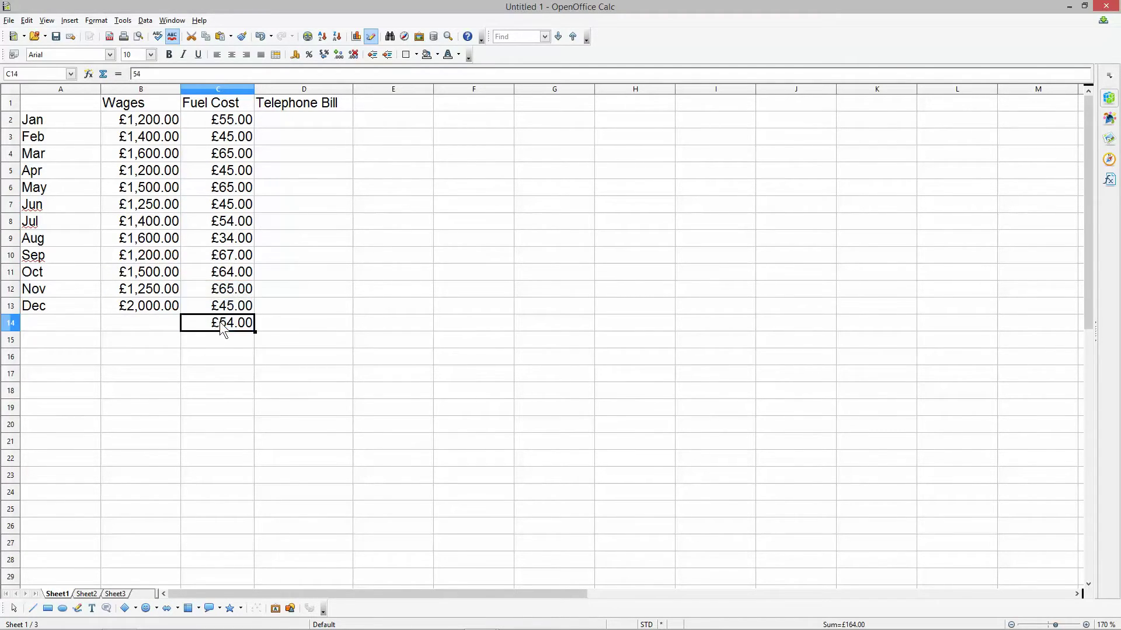
key("Delete")
key("Return")
Step: Enter the Jan to Jun telephone bills: 25, 25, 25, 30, 45, 45
left_click(302, 122)
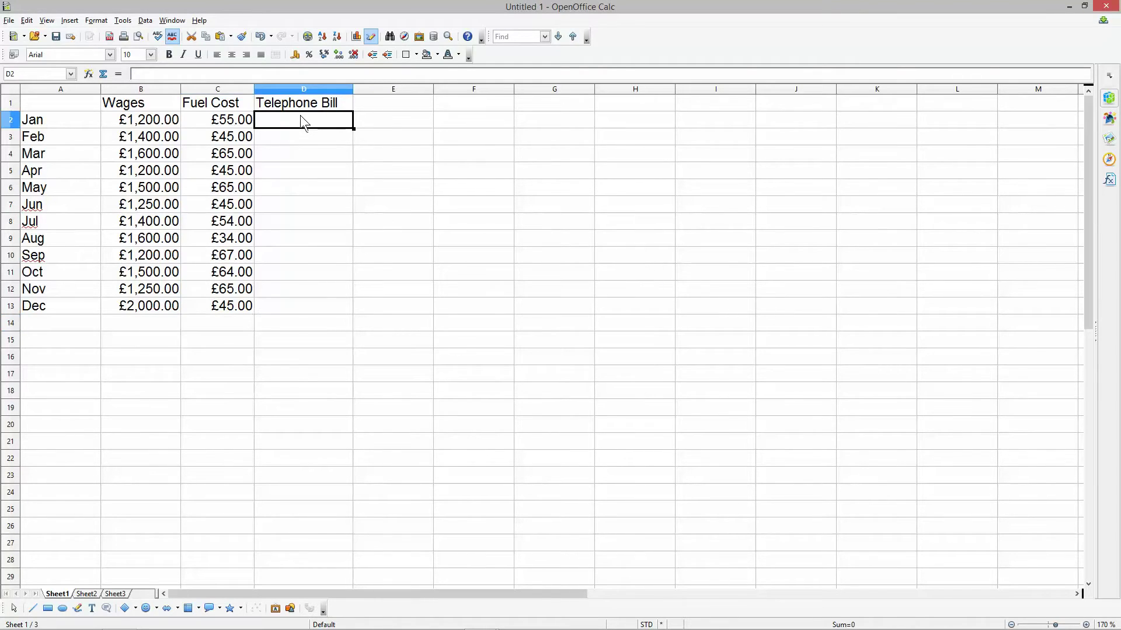
type("25")
key("Return")
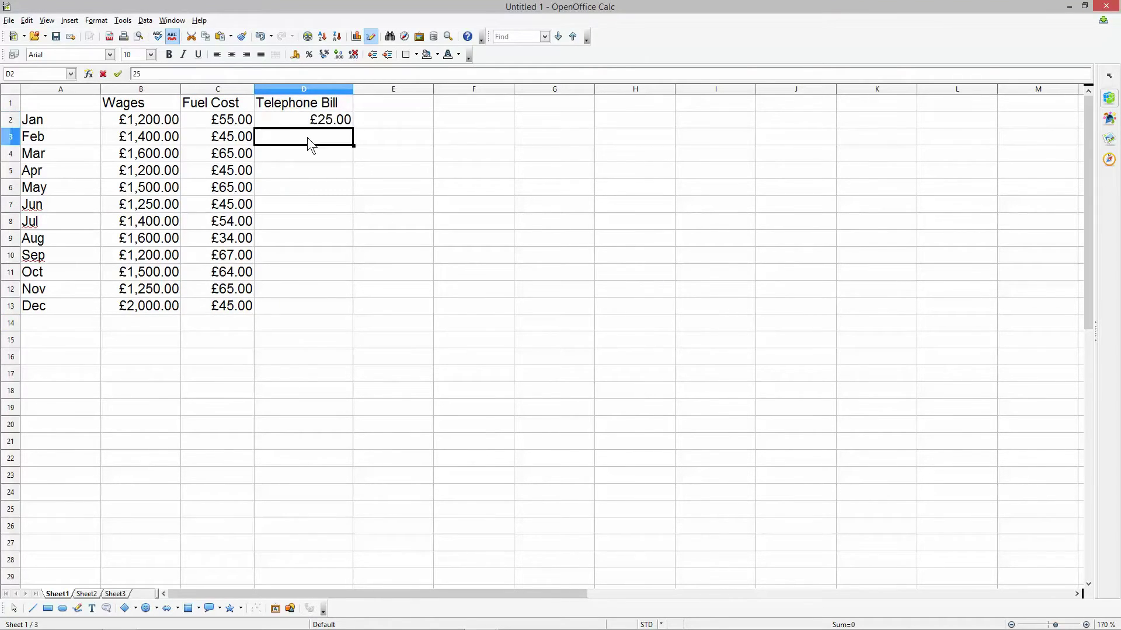
type("25")
key("Return")
type("25")
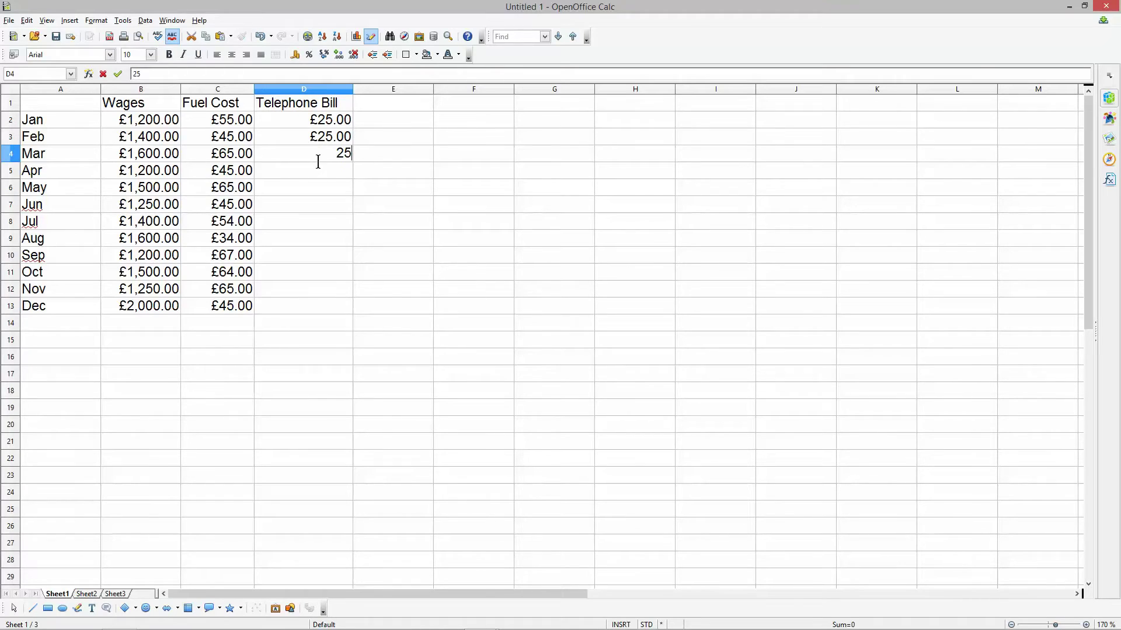
key("Return")
type("30")
key("Return")
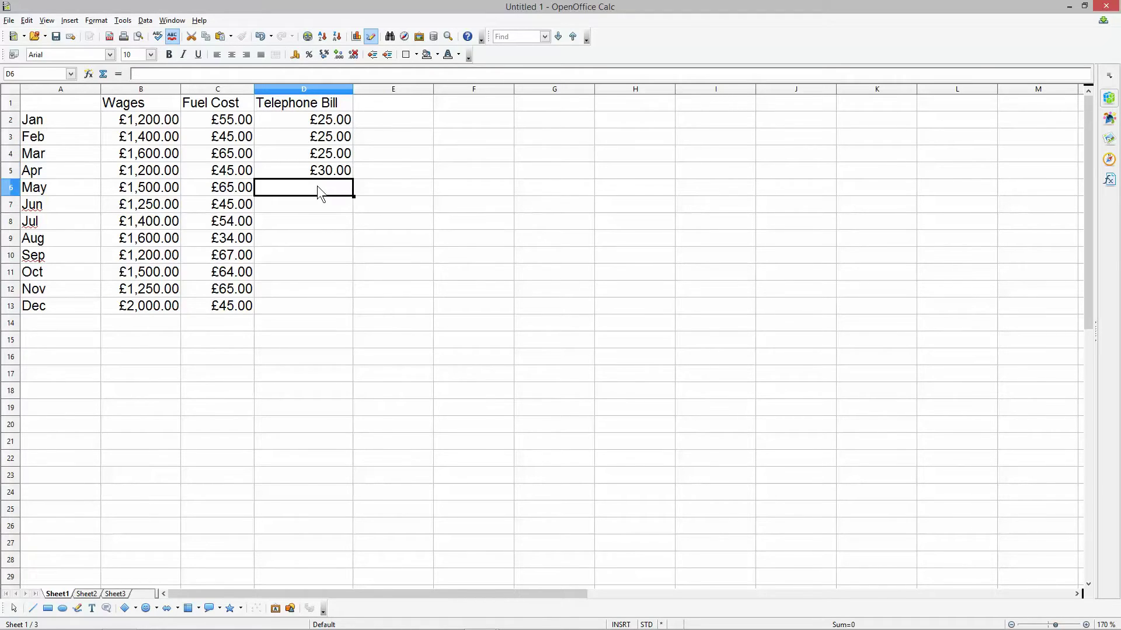
type("45")
key("Return")
type("45")
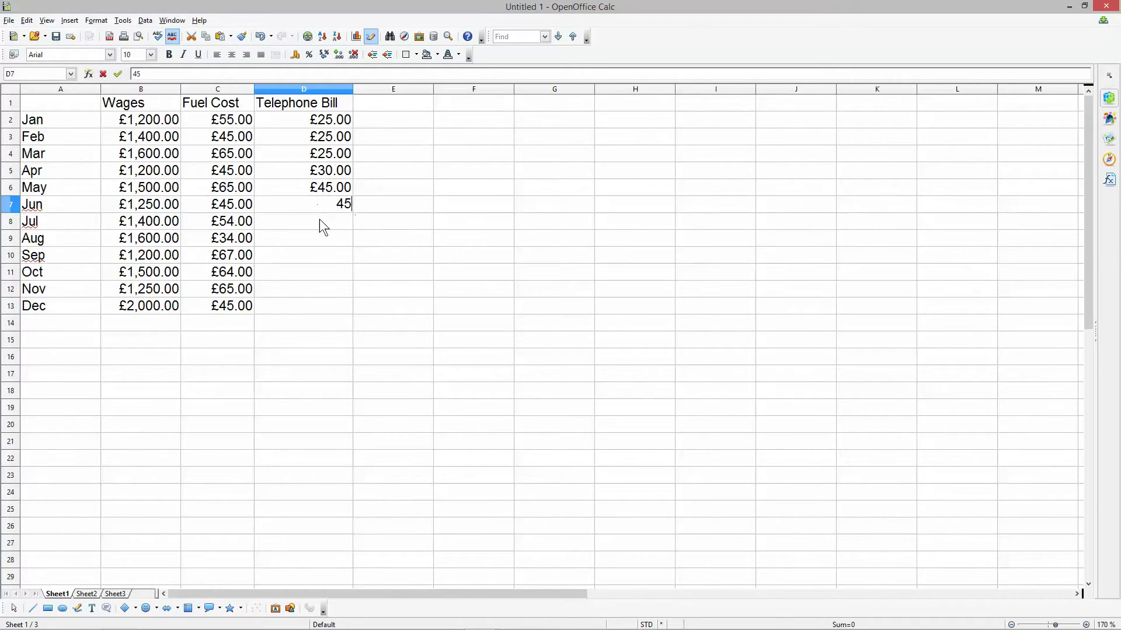
key("Return")
Step: Enter the Jul to Dec telephone bills: 24, 35, 46, 57, 67, 66
type("24")
key("Return")
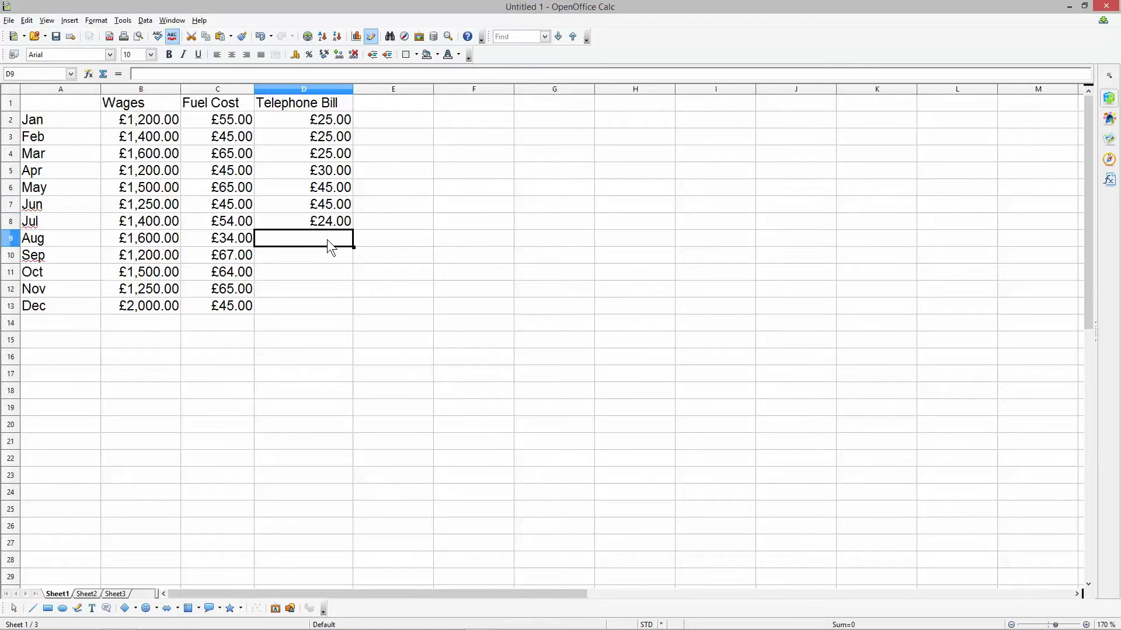
type("35")
key("Return")
type("46")
key("Return")
type("57")
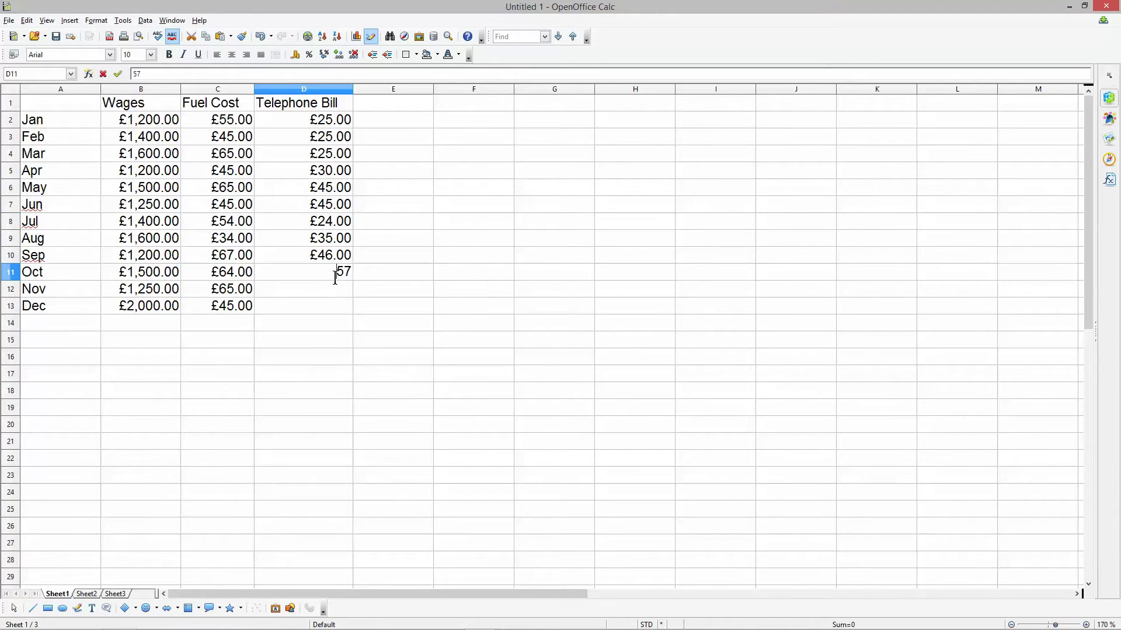
key("Return")
type("67")
key("Return")
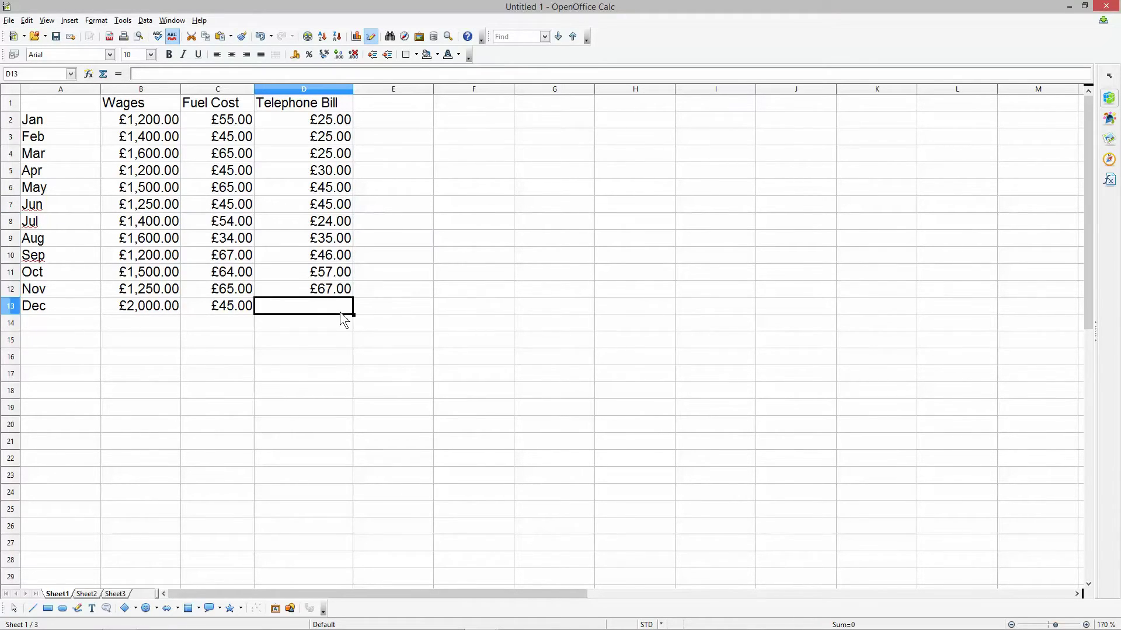
type("66")
key("Return")
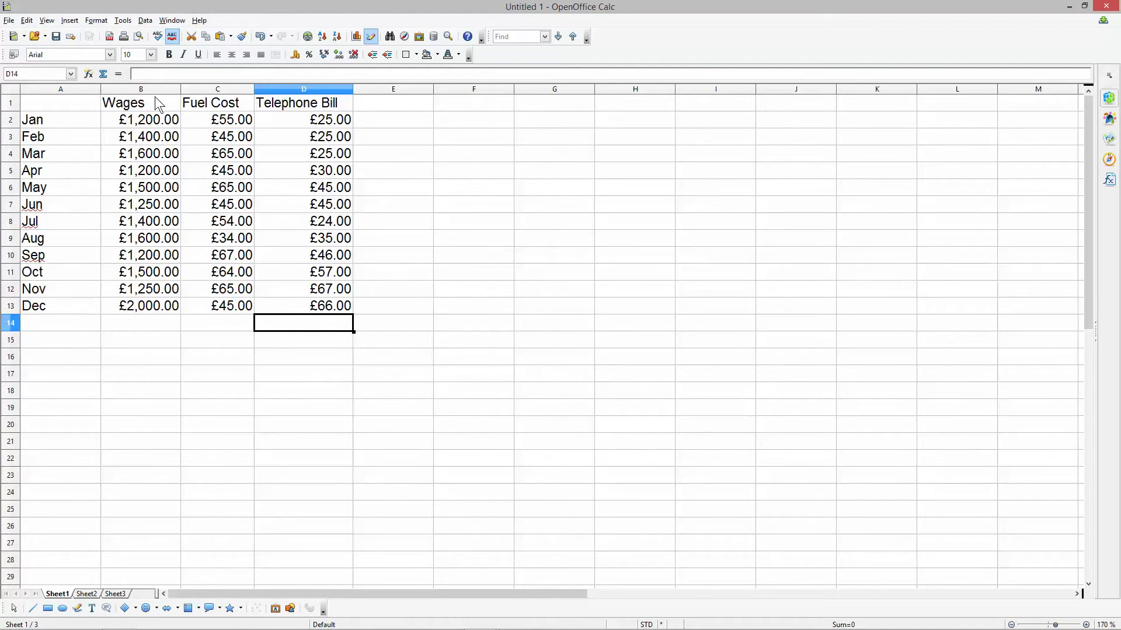
left_click_drag(155, 97, 275, 105)
Step: Bold the B1:D1 headings and the month names in A2:A13
left_click(169, 55)
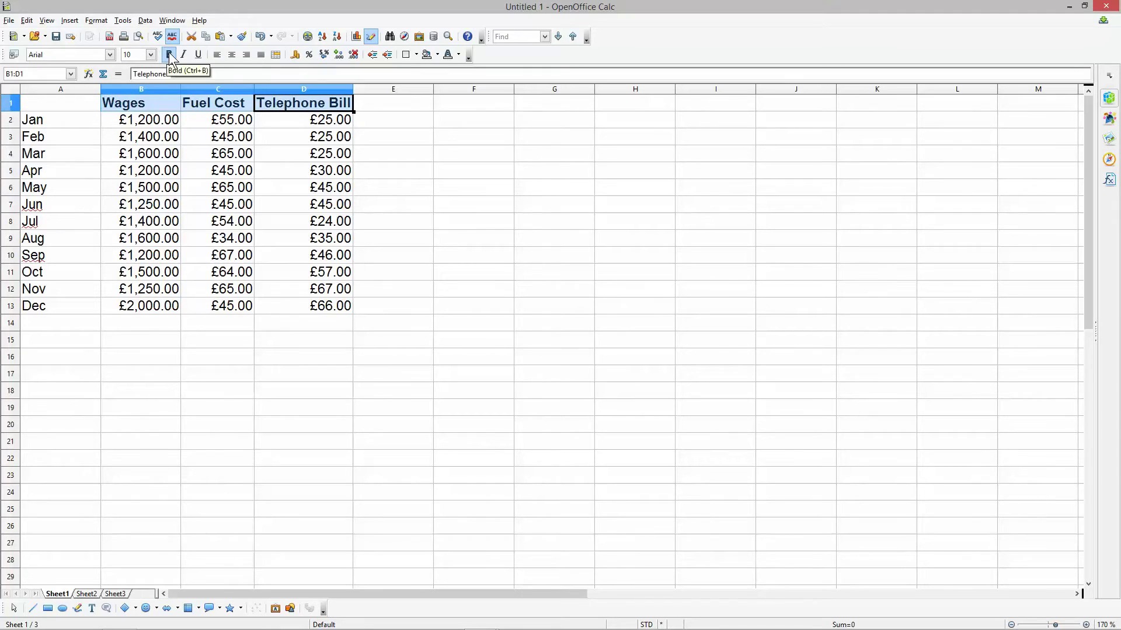
left_click_drag(78, 114, 69, 301)
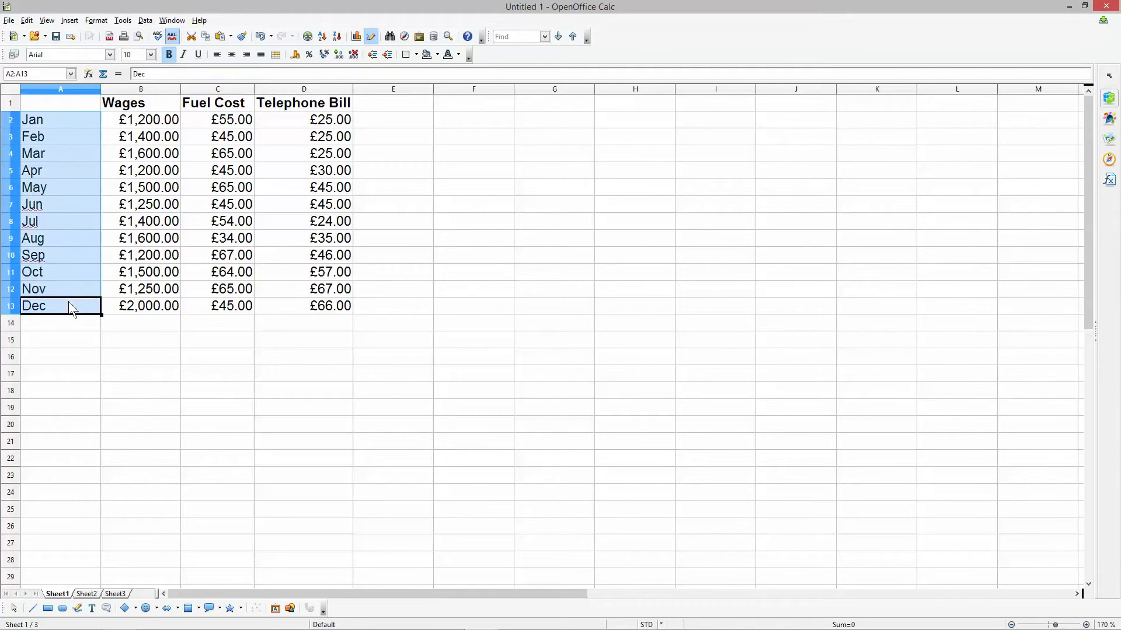
left_click(169, 56)
left_click(84, 207)
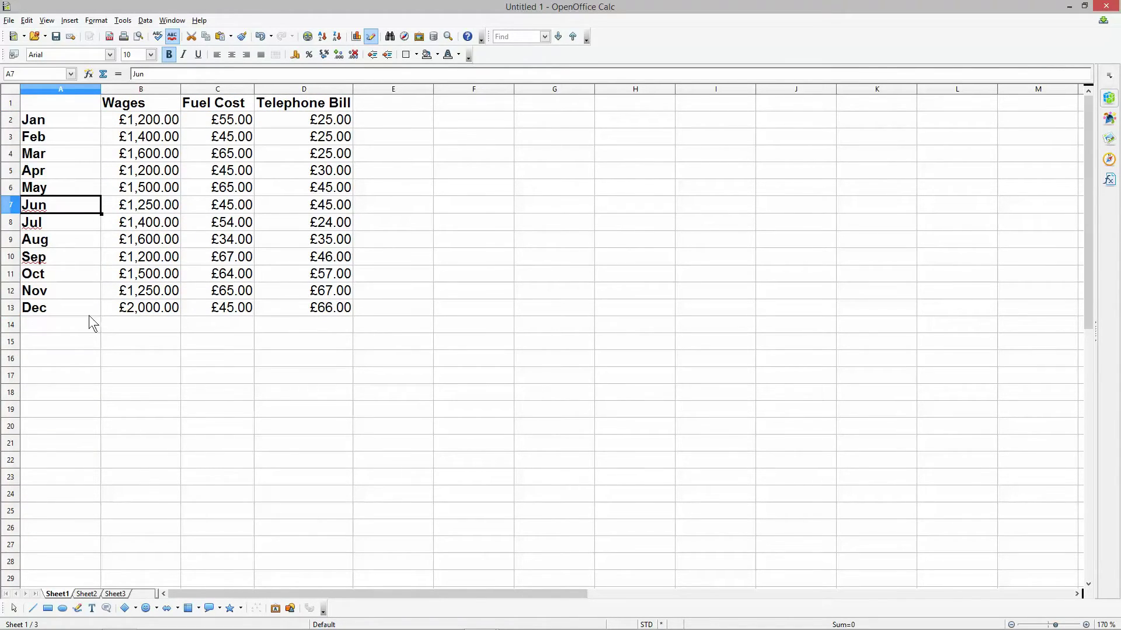
left_click(70, 326)
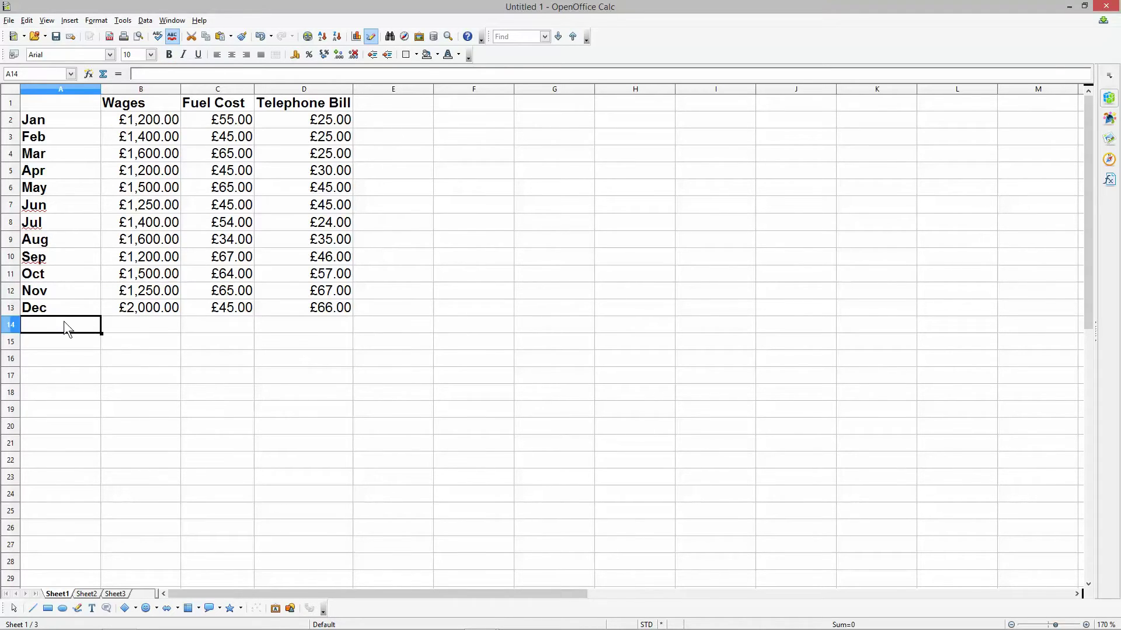
Step: Label cell A14 'Total' and make it bold
type("To")
key("BackSpace")
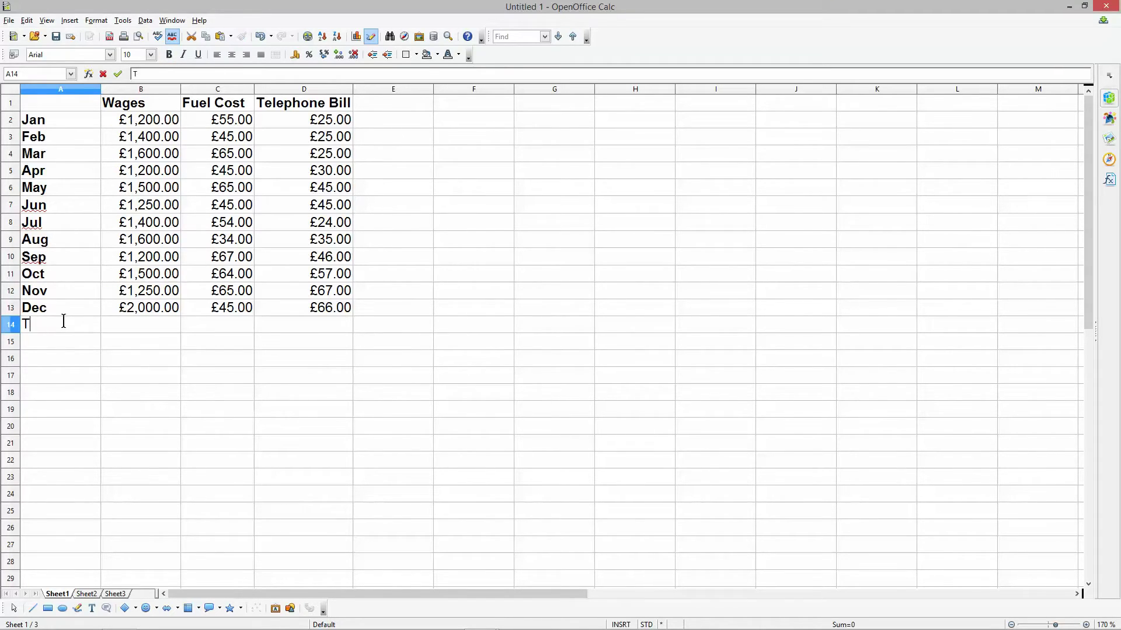
type("otal")
left_click(65, 349)
left_click(62, 329)
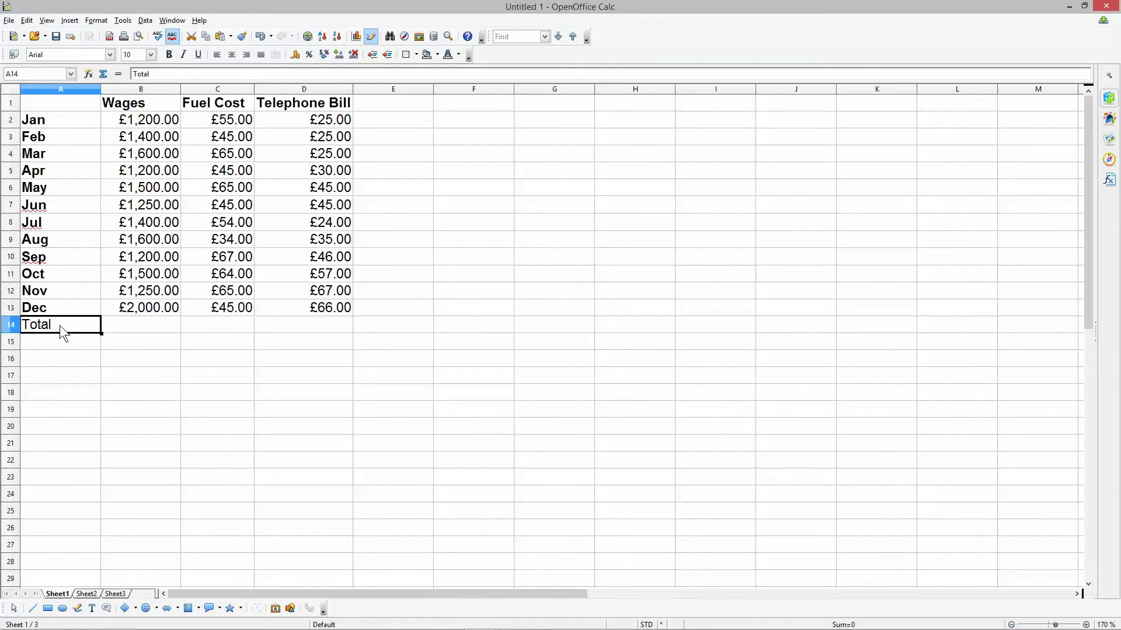
key("ctrl+b")
Step: AutoSum each column in row 14 (£17,100.00, £649.00, £490.00) and bold the totals
left_click(141, 330)
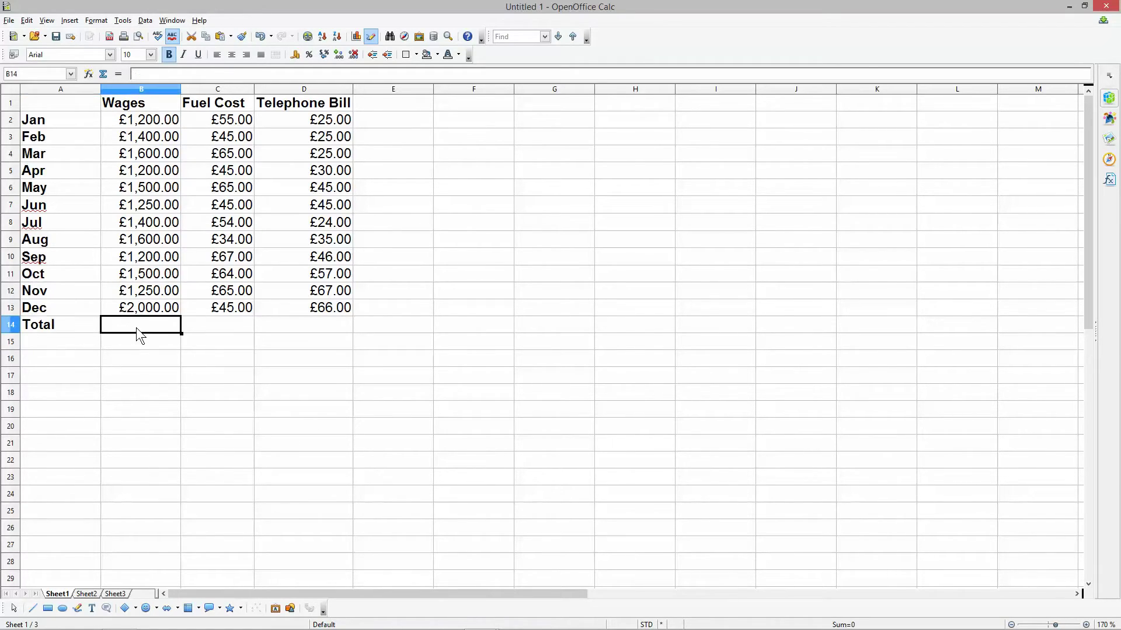
left_click(104, 74)
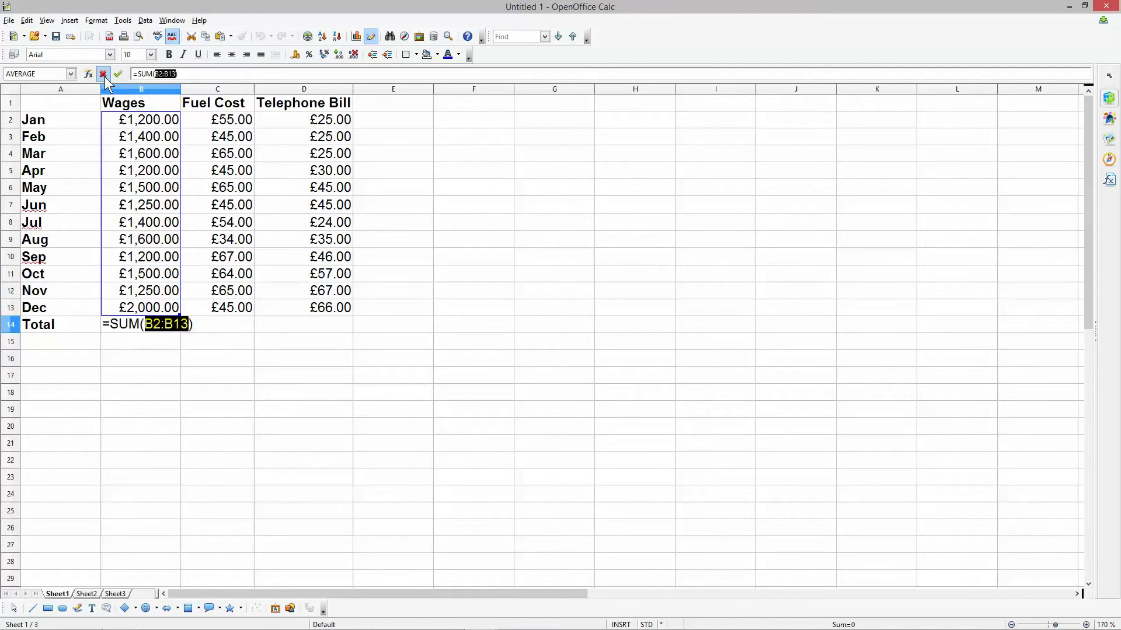
key("Return")
left_click(163, 331)
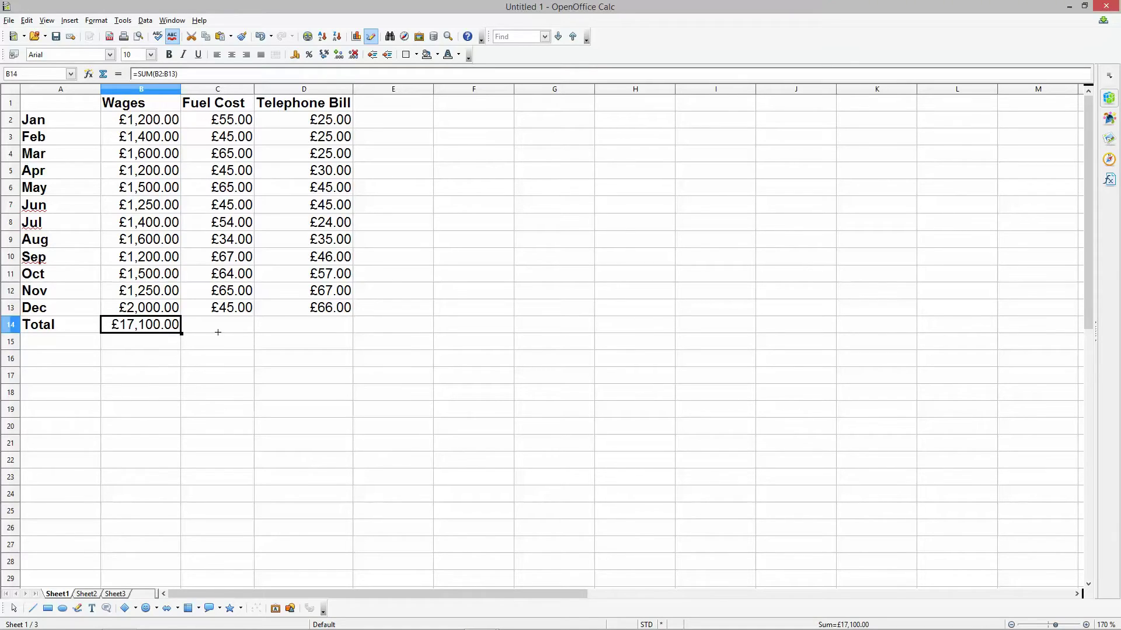
left_click_drag(218, 332, 348, 333)
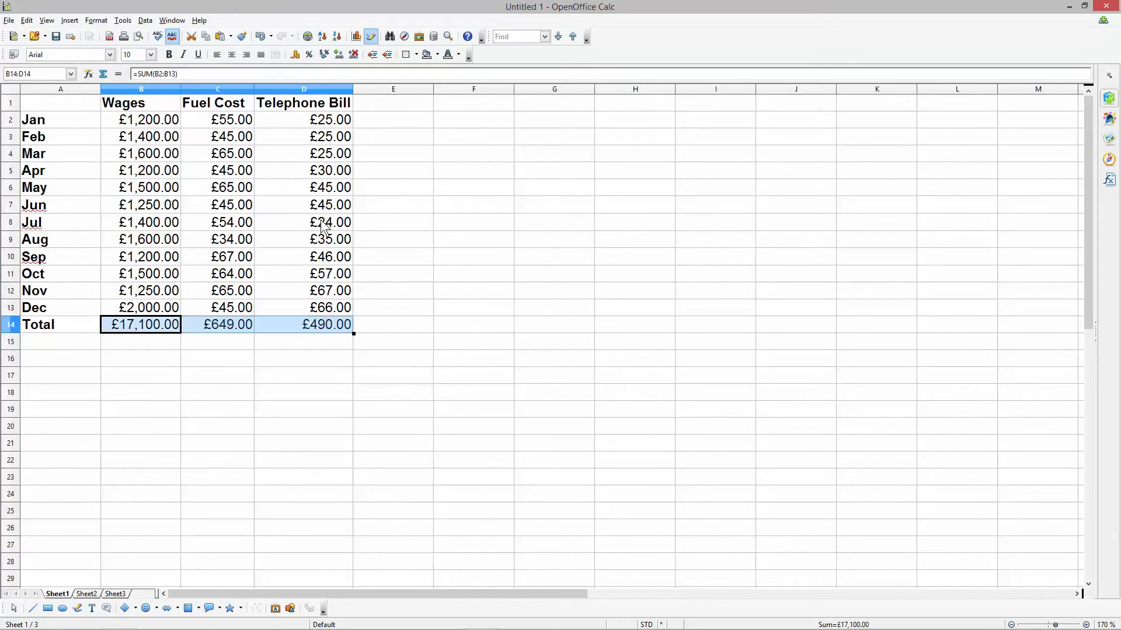
left_click(141, 330)
left_click(325, 325, "shift")
key("ctrl+b")
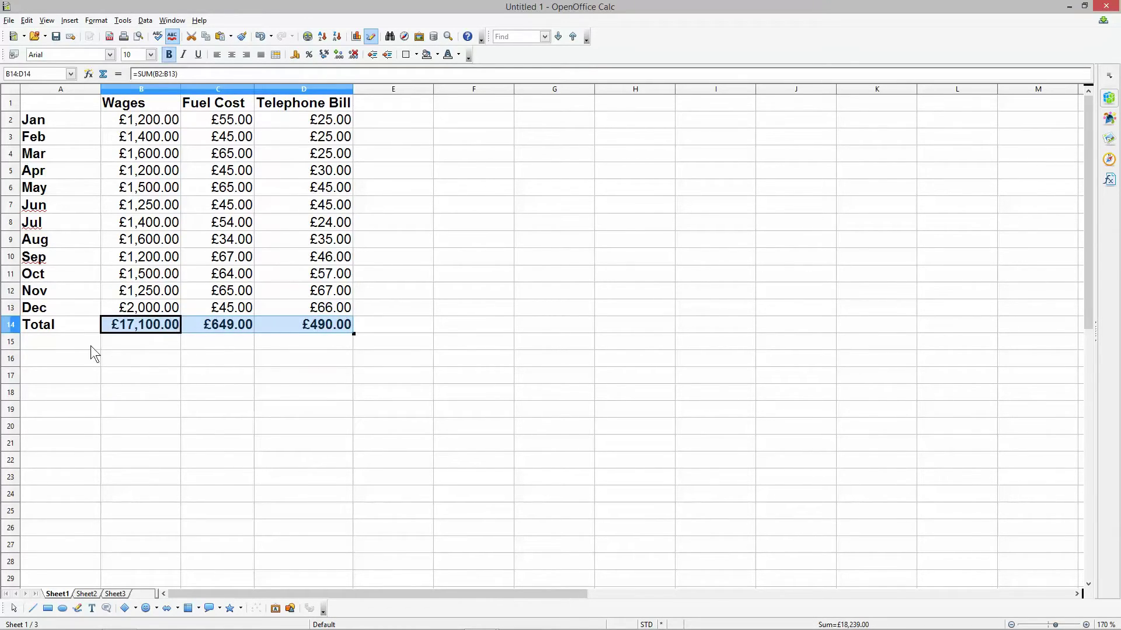
left_click(92, 346)
Step: Enter the label 'Average' in A15, correcting the typed 'Averge' with the spelling suggestion
type("A")
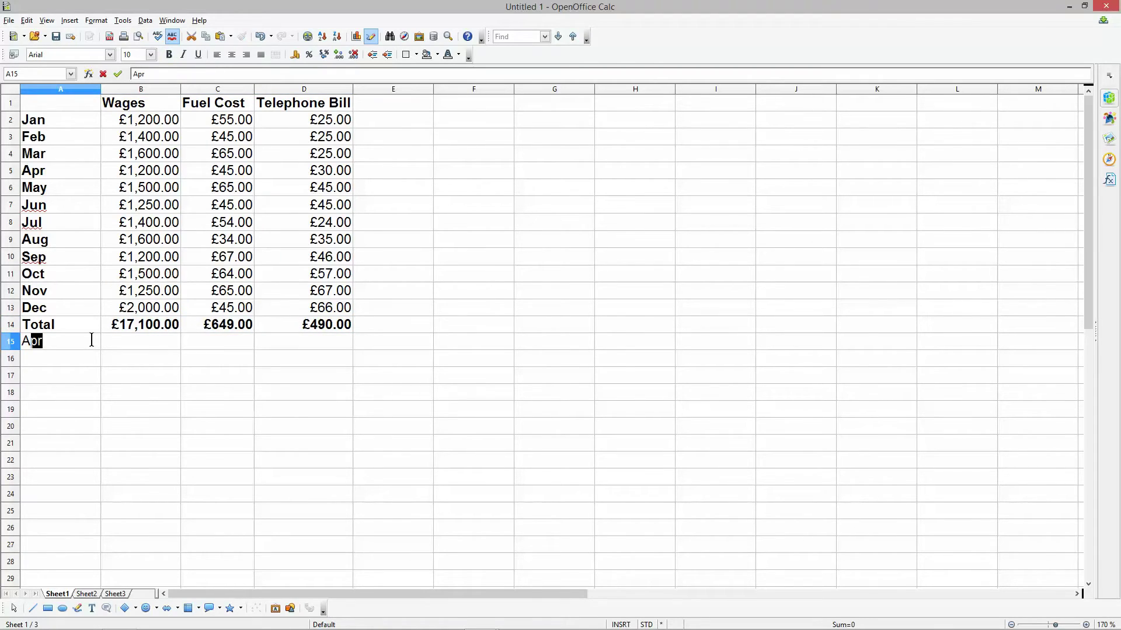
type("verge")
key("Return")
double_click(74, 346)
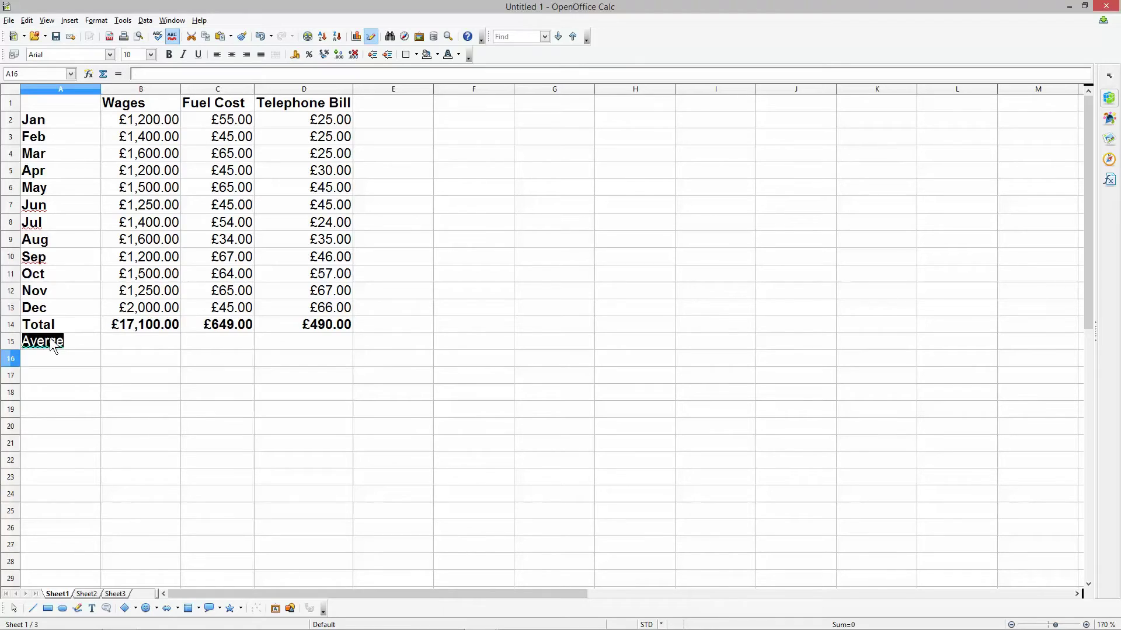
right_click(54, 344)
left_click(79, 384)
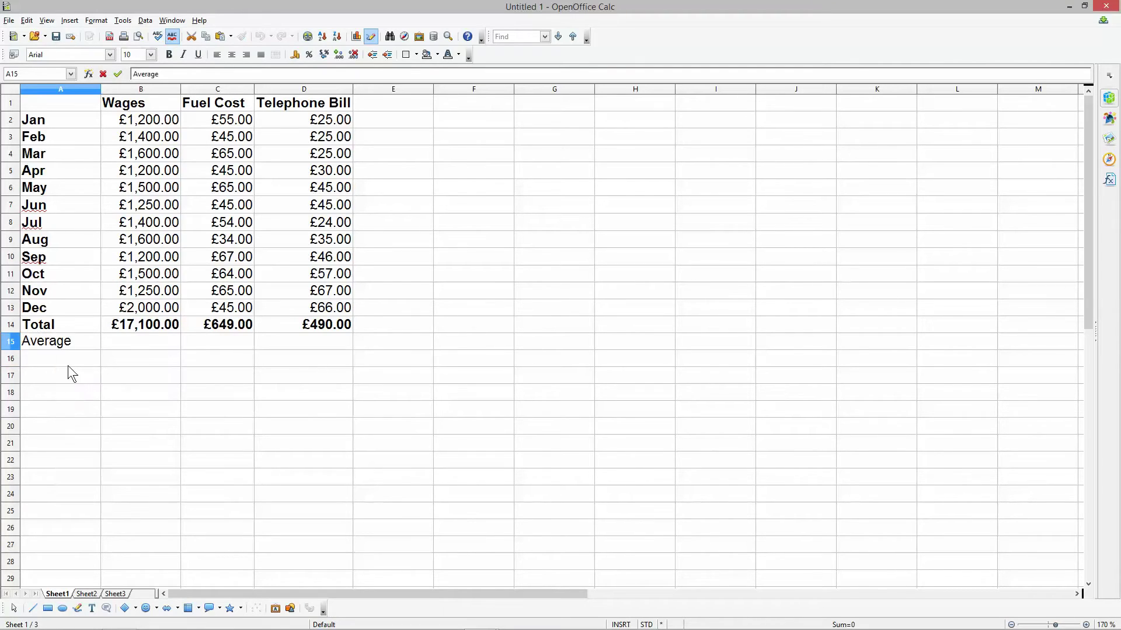
left_click(69, 338)
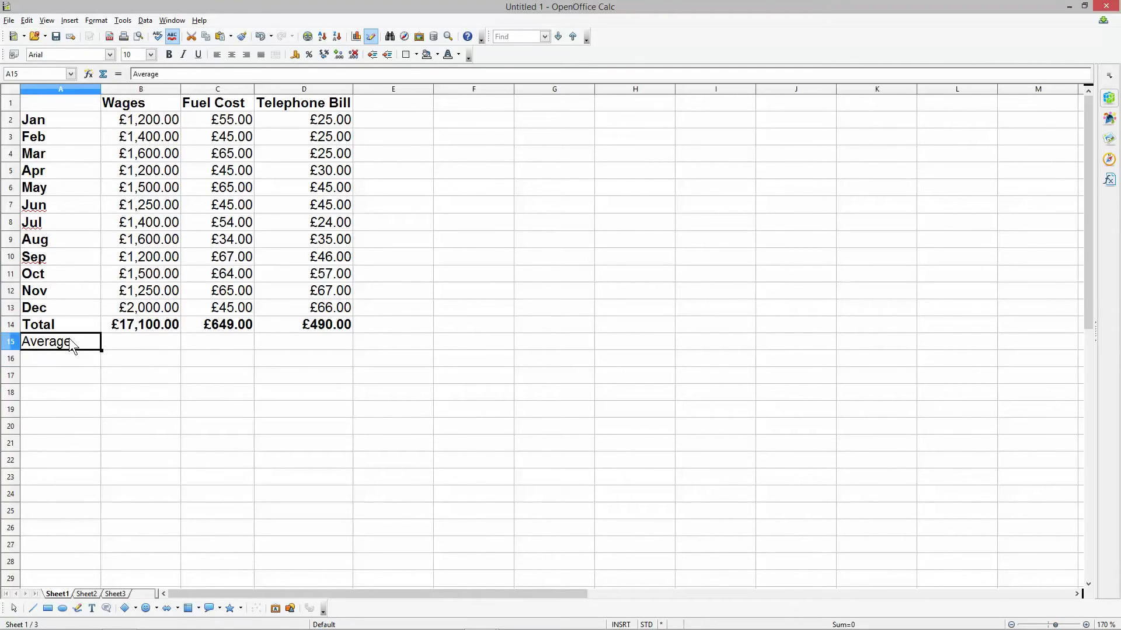
left_click(127, 345)
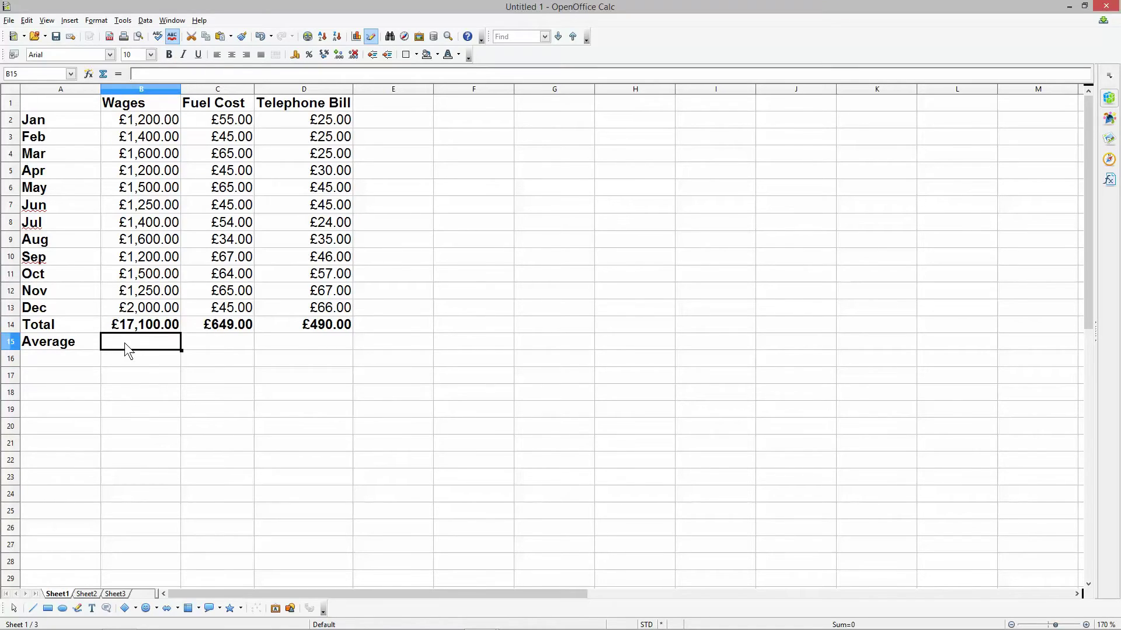
Step: Insert =AVERAGE(B2:B13) into B15 with the Function Wizard, giving £1,425.00
left_click(92, 73)
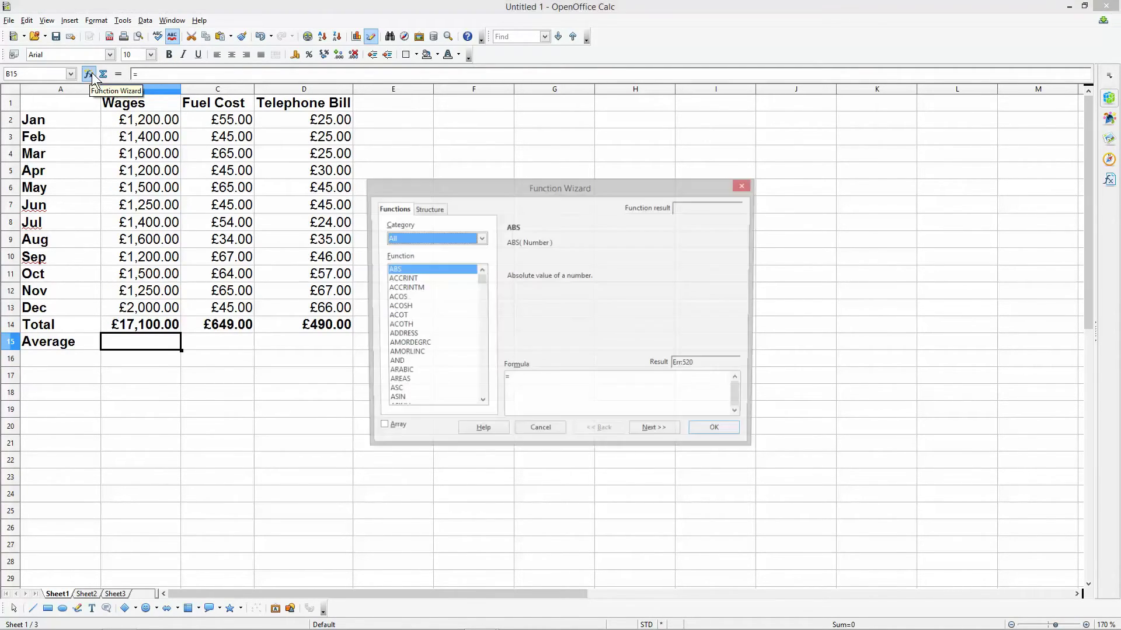
left_click(408, 238)
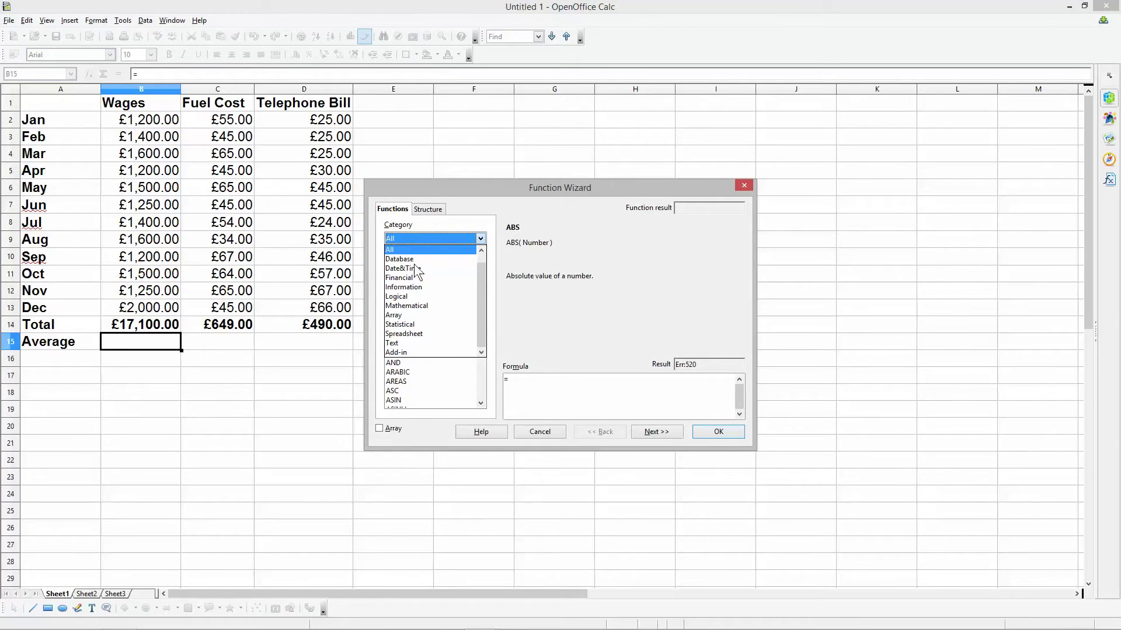
left_click(416, 326)
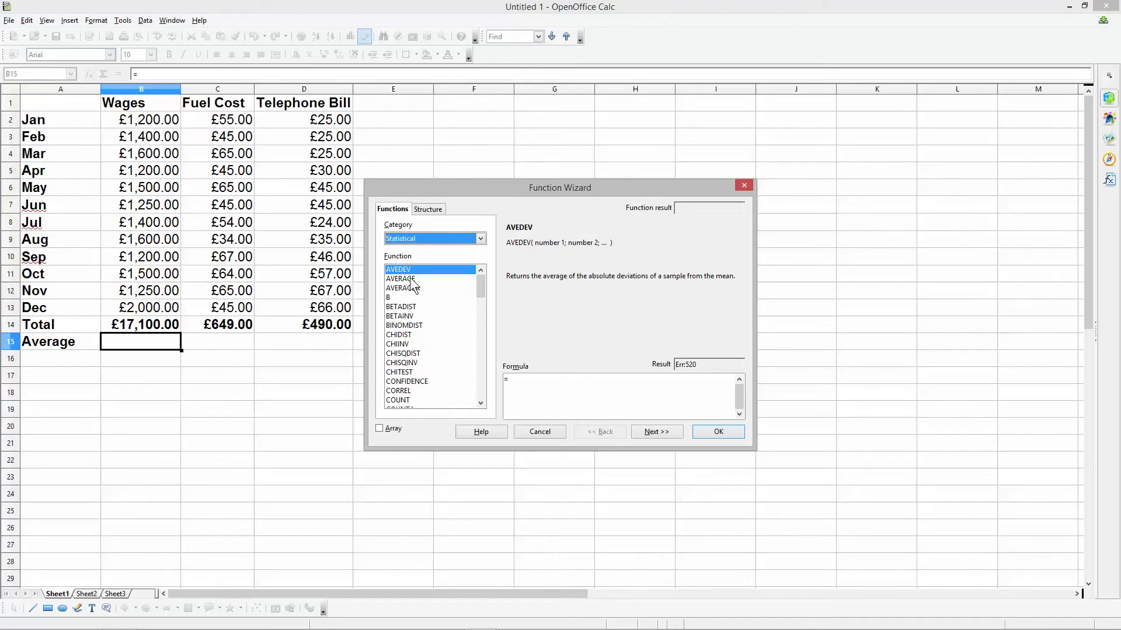
left_click(410, 279)
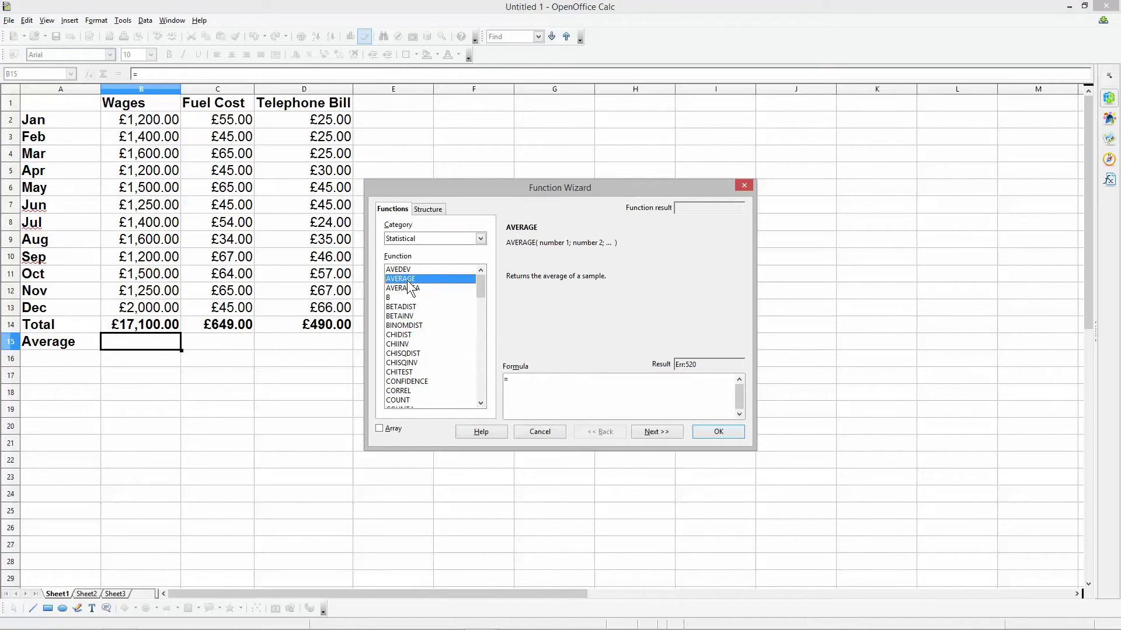
left_click(652, 432)
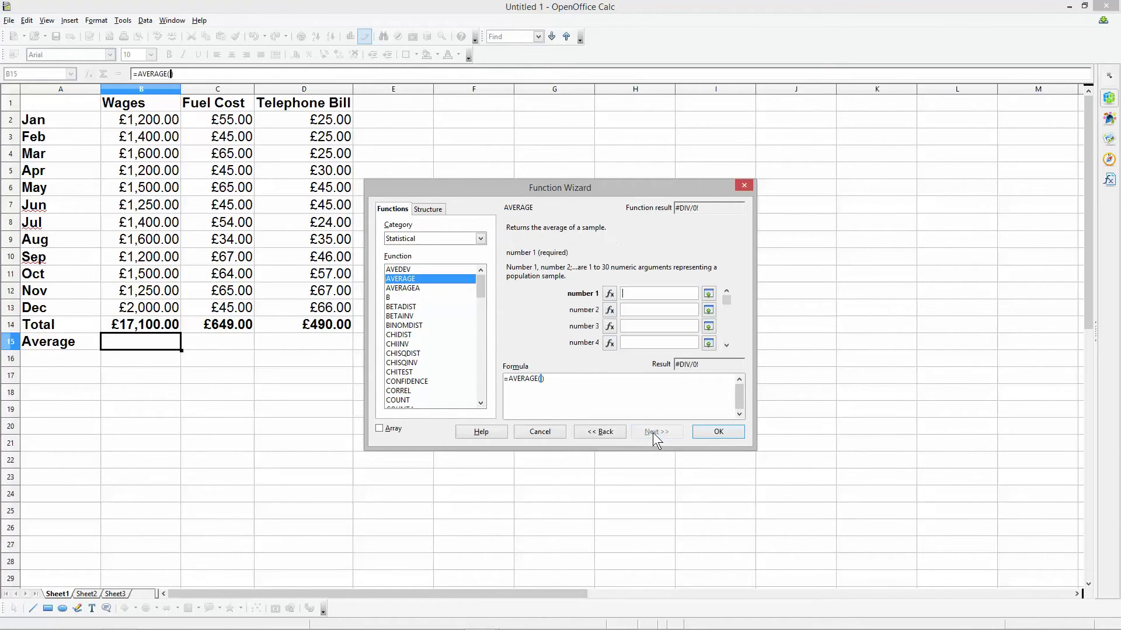
left_click_drag(155, 126, 152, 309)
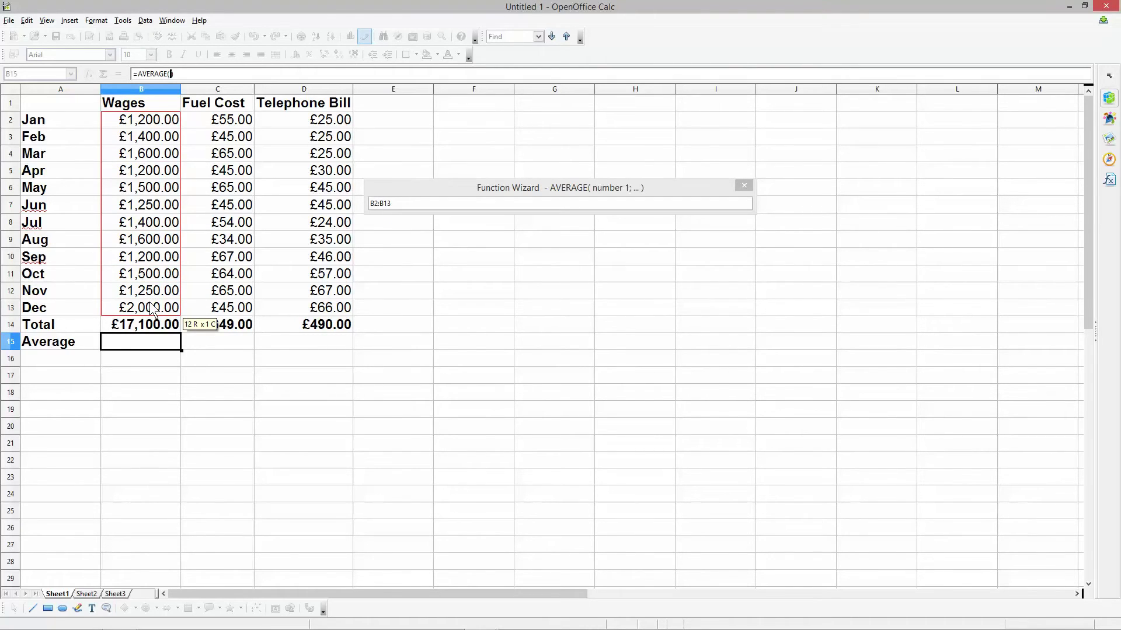
left_click_drag(149, 302, 150, 303)
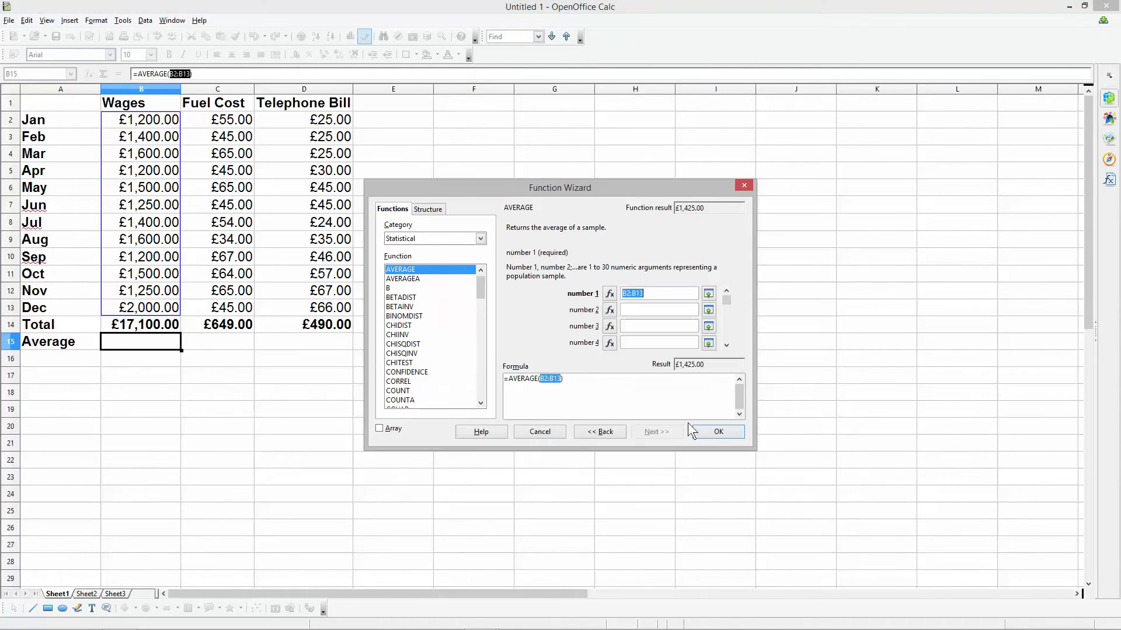
left_click(713, 431)
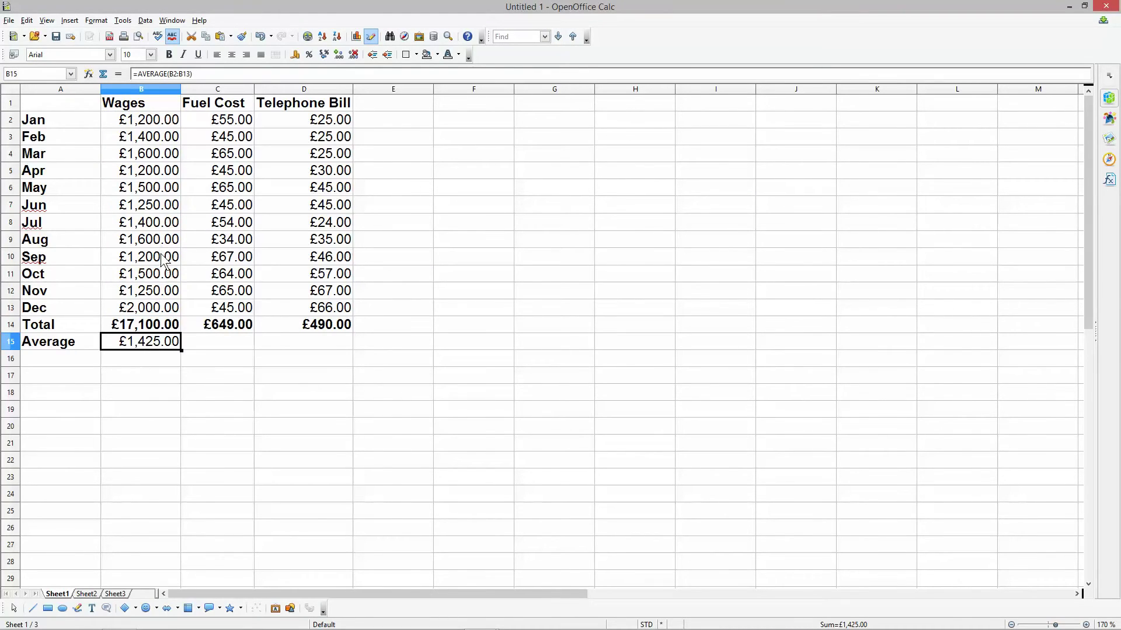
Step: Fill the AVERAGE formula across C15:D15 (£54.08, £40.83) and make B15:D15 bold
left_click_drag(209, 351, 313, 352)
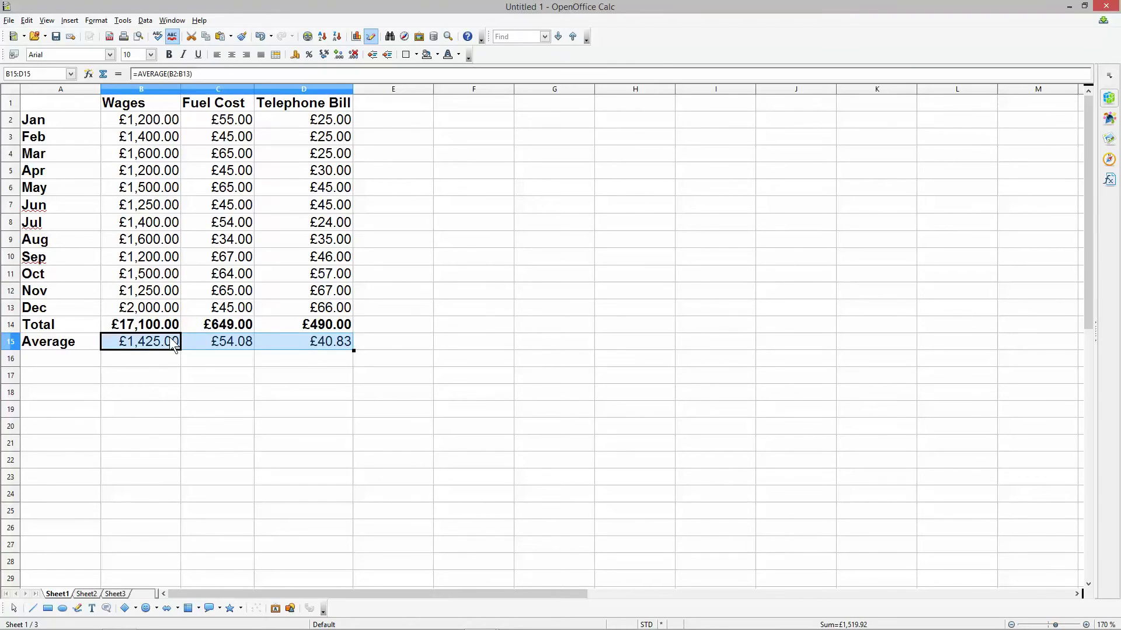
left_click(309, 345)
left_click_drag(208, 350, 147, 351)
key("ctrl+b")
left_click(184, 369)
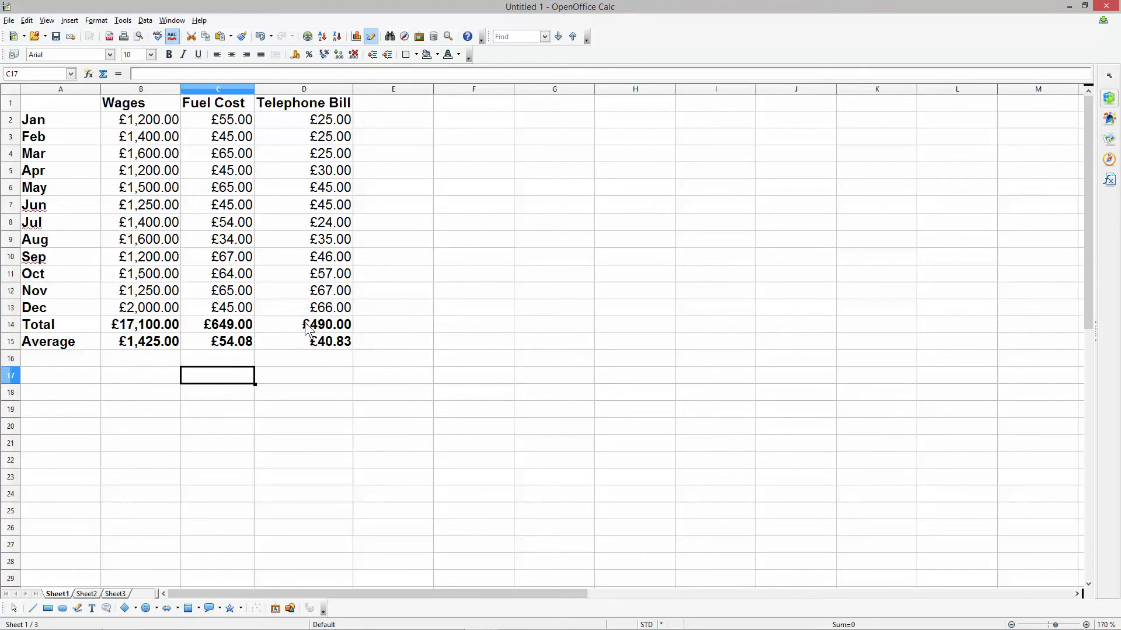
left_click(157, 327)
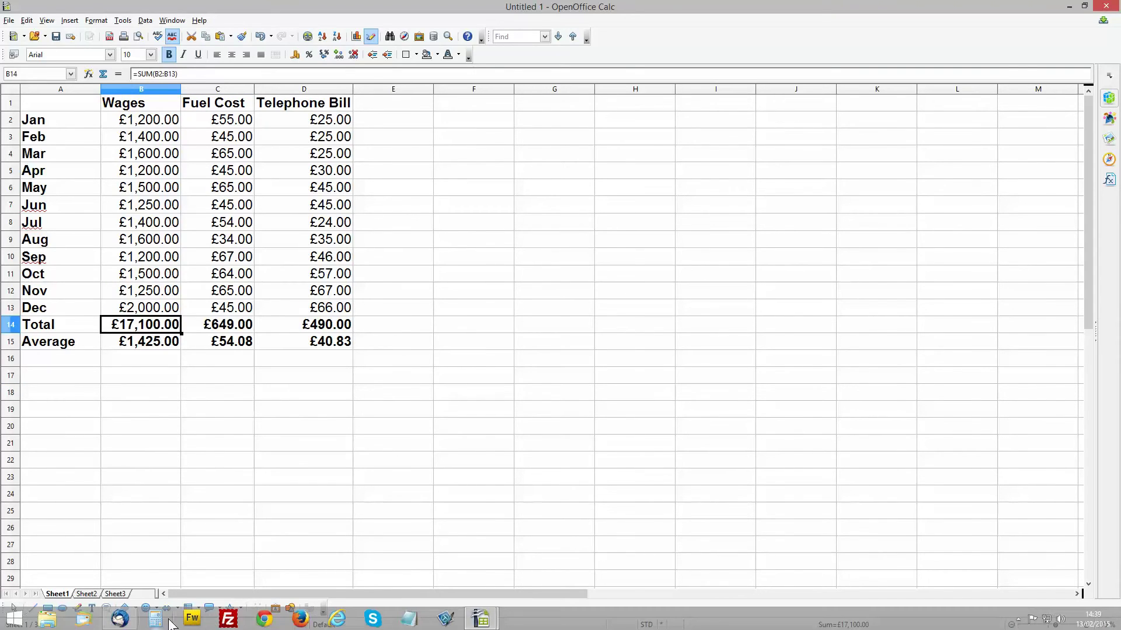
left_click(169, 621)
Step: Paste the 17,100 Wages total into Calculator and divide by 12, giving 1425
left_click(156, 324)
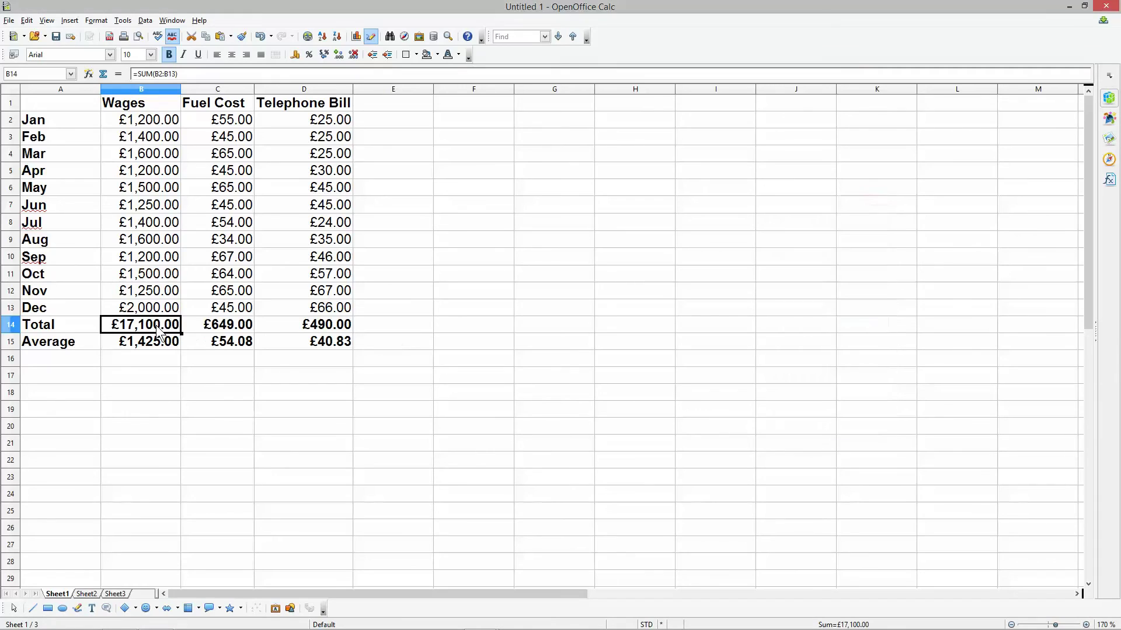
type("17100.00")
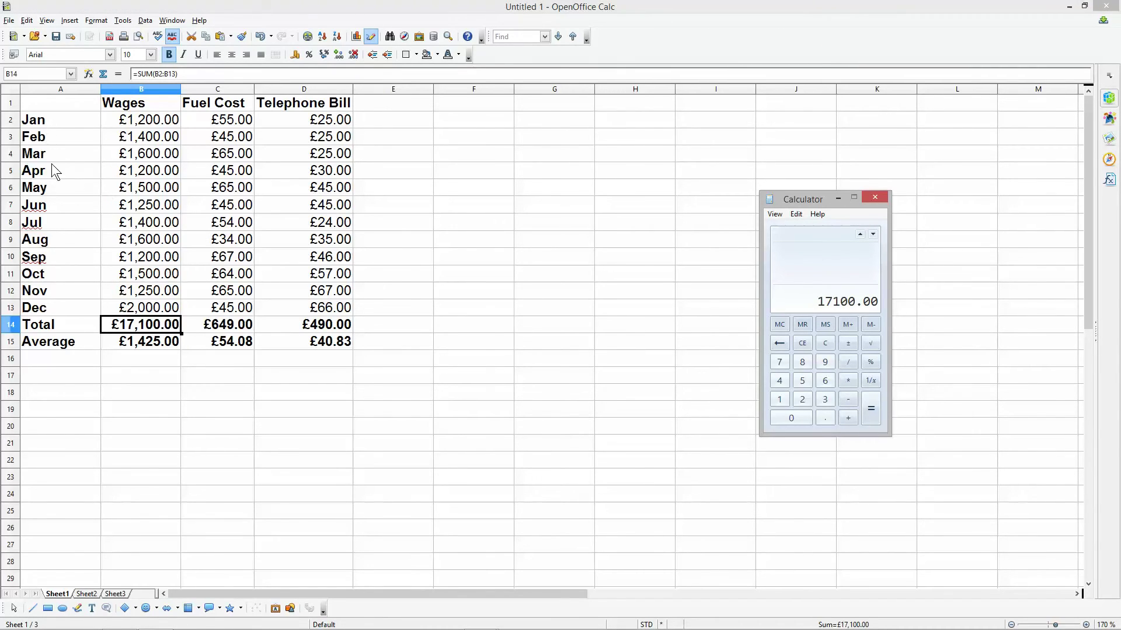
left_click(846, 363)
left_click(778, 398)
left_click(801, 399)
left_click(871, 411)
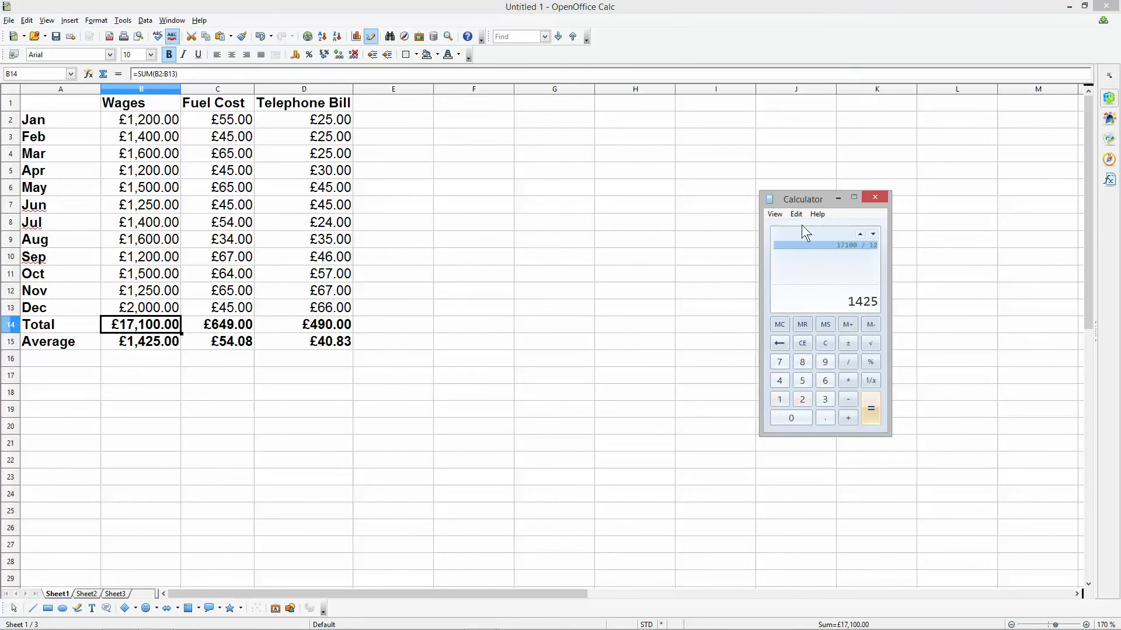
Step: Move the calculator nearer the table and select the month names Jan to Dec
left_click_drag(803, 202, 467, 218)
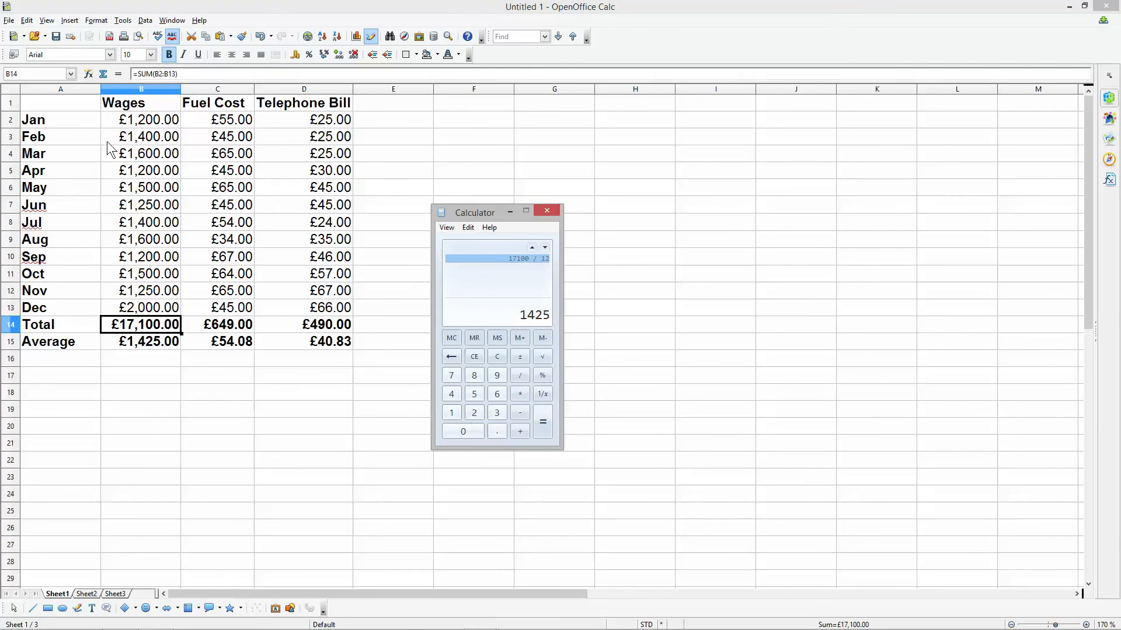
left_click_drag(58, 205, 51, 278)
left_click_drag(59, 120, 45, 303)
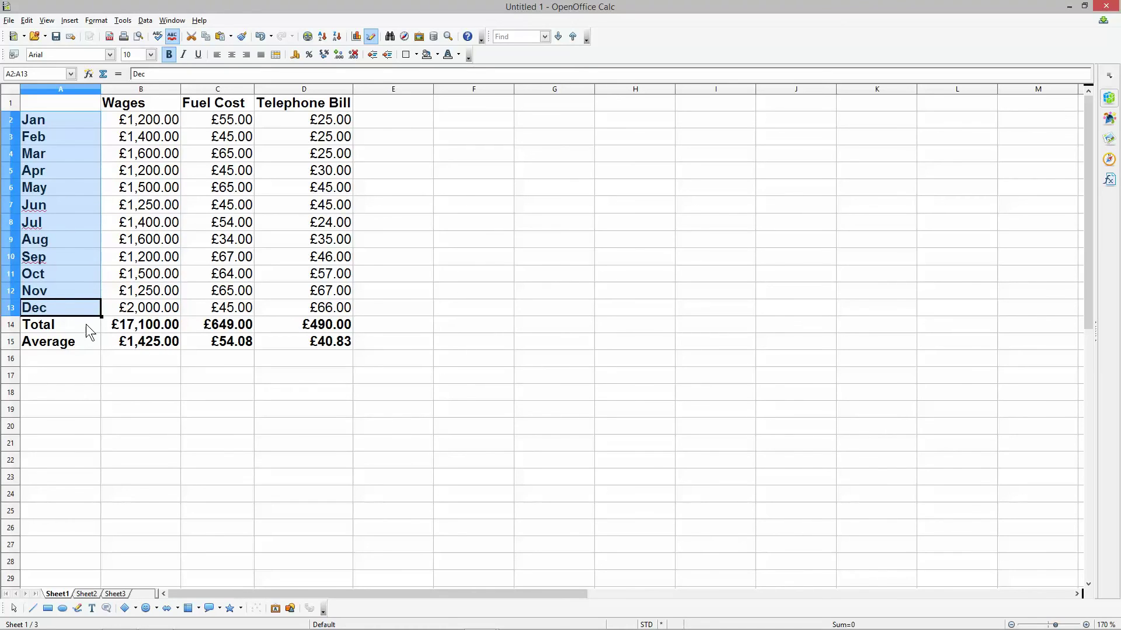
left_click(114, 343)
left_click(213, 342)
left_click(298, 342)
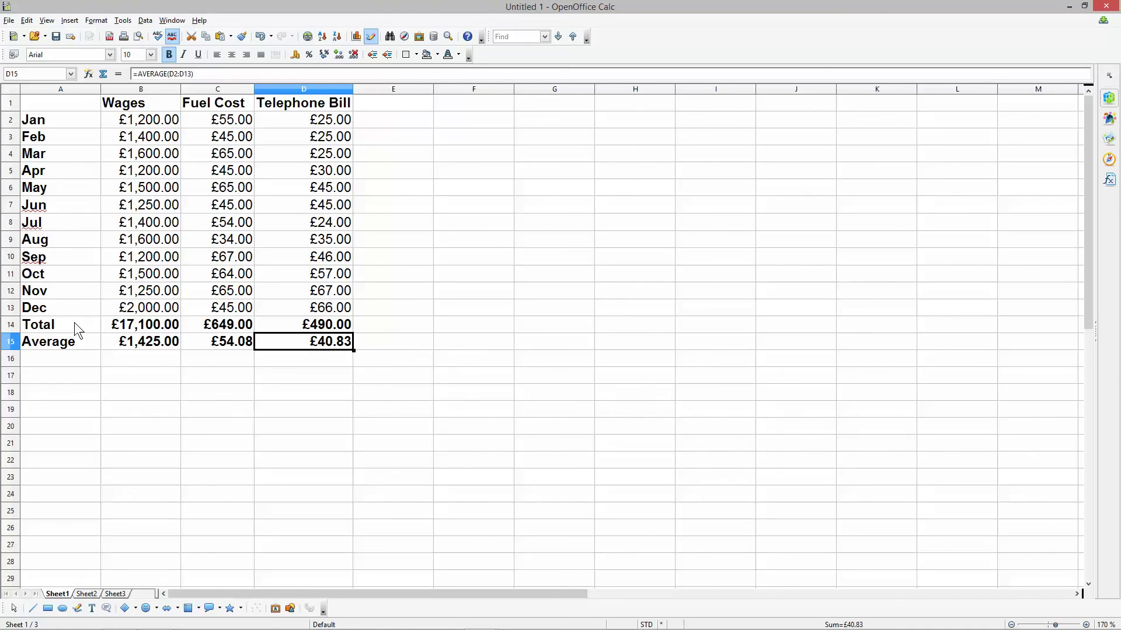
left_click_drag(75, 325, 304, 325)
left_click_drag(80, 340, 295, 339)
left_click(302, 340)
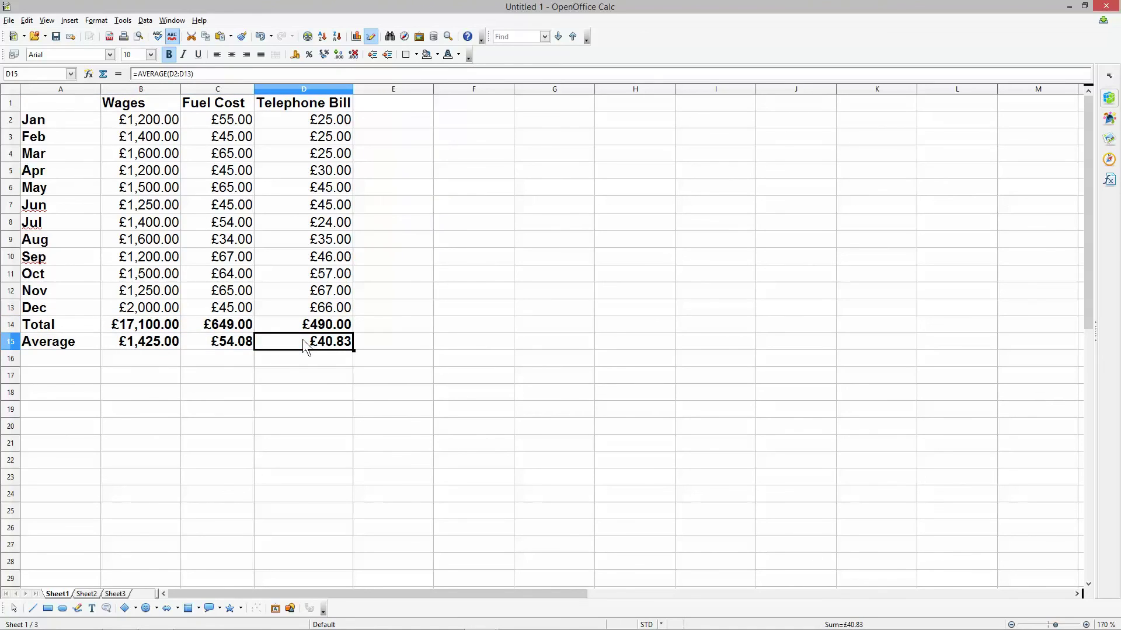